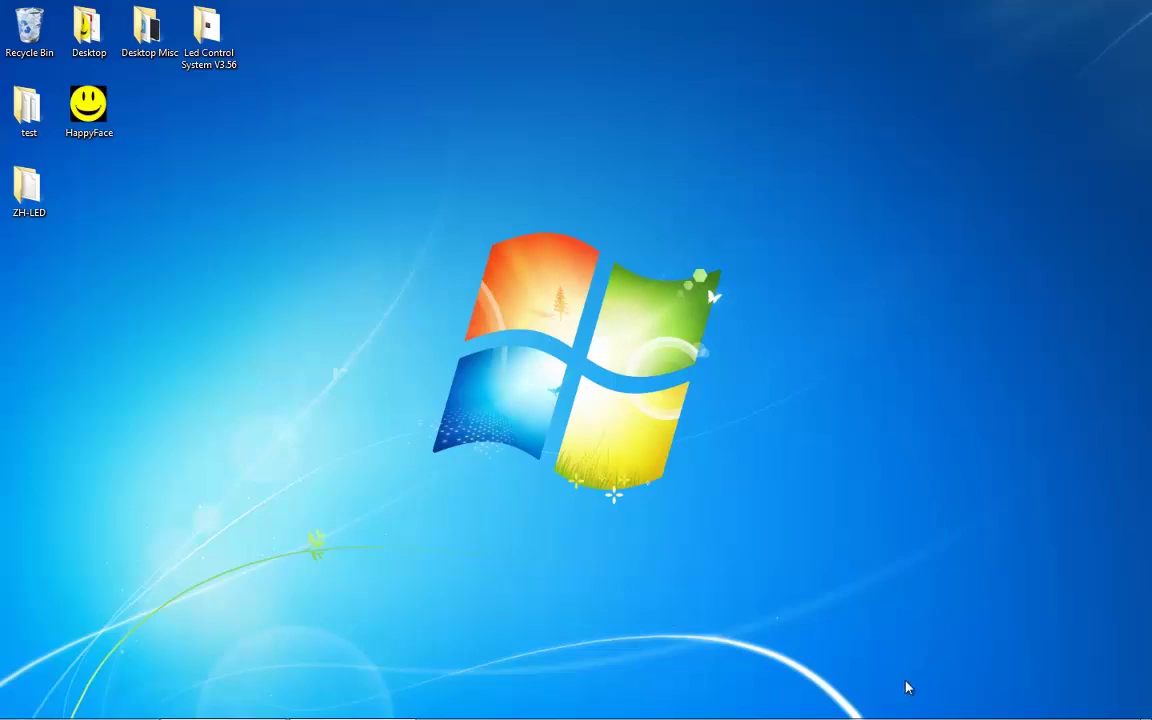
# Step: Check which network the computer is currently connected to
pyautogui.moveTo(905, 717)
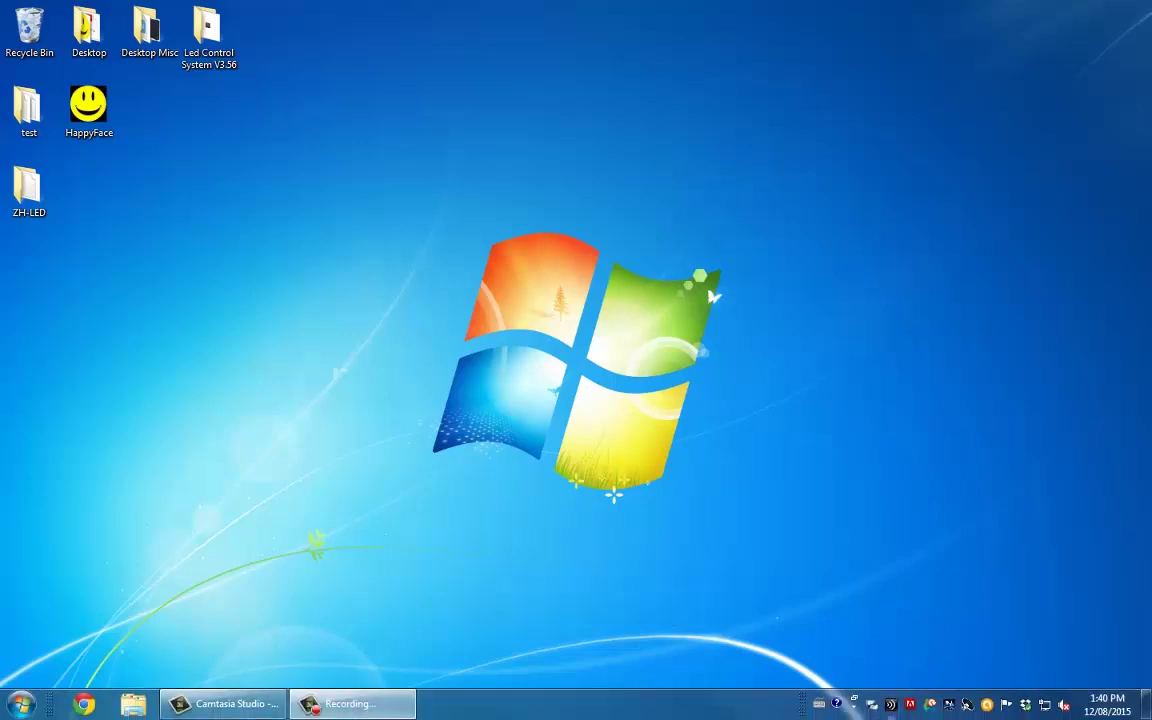
pyautogui.click(1024, 706)
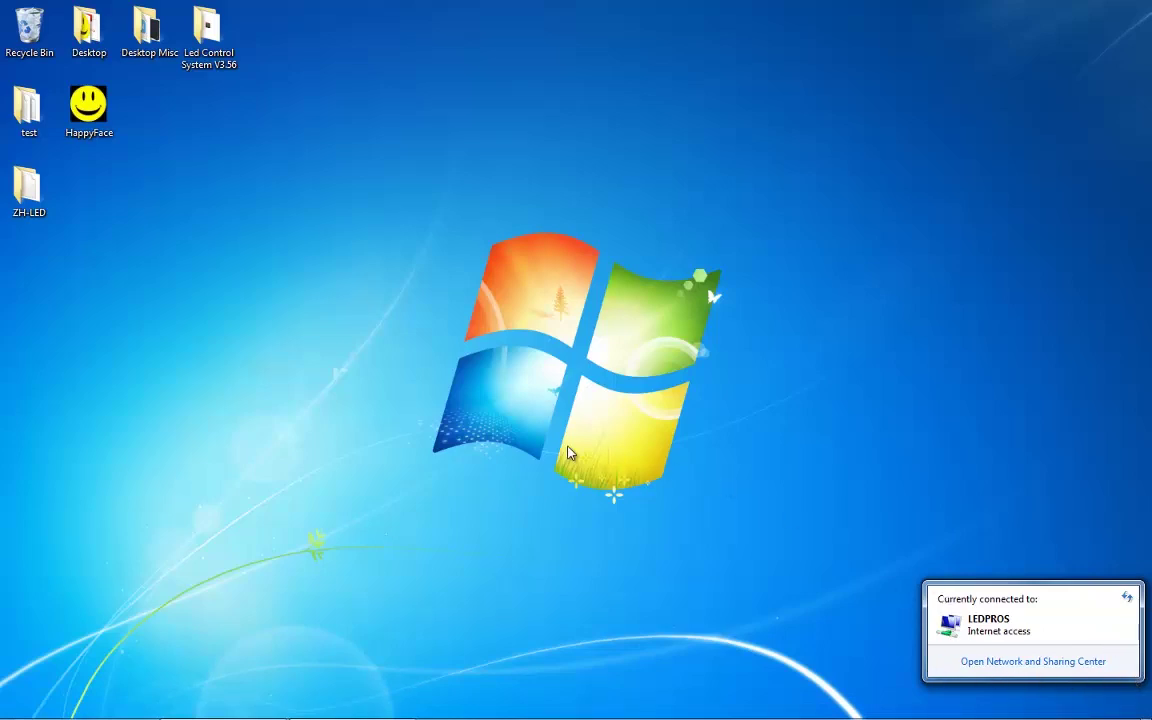
pyautogui.click(595, 443)
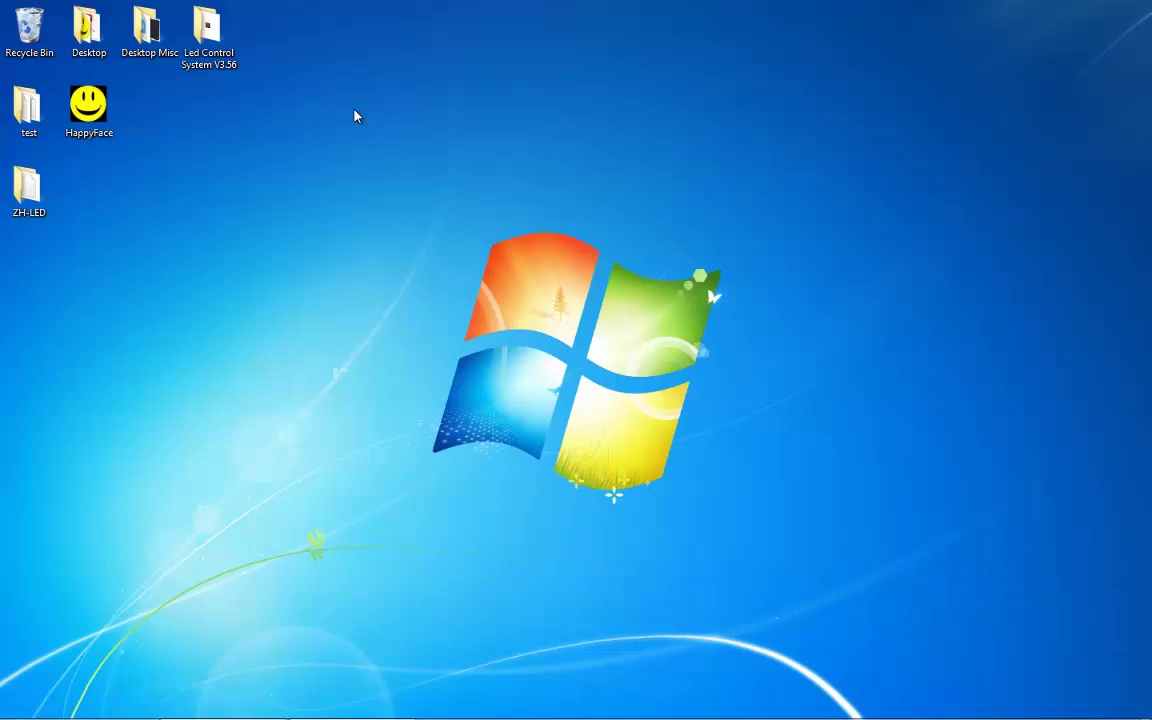
# Step: Open the Led Control System V3.56 folder and run StartLedV3 as administrator
pyautogui.doubleClick(208, 44)
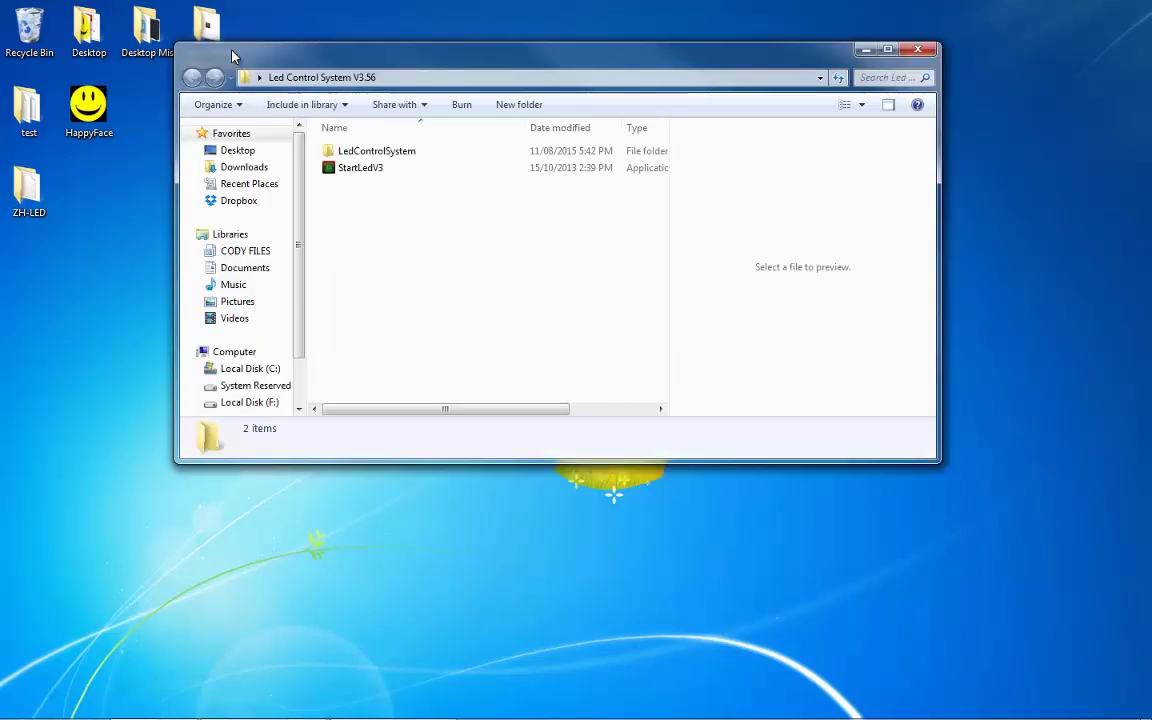
pyautogui.rightClick(376, 172)
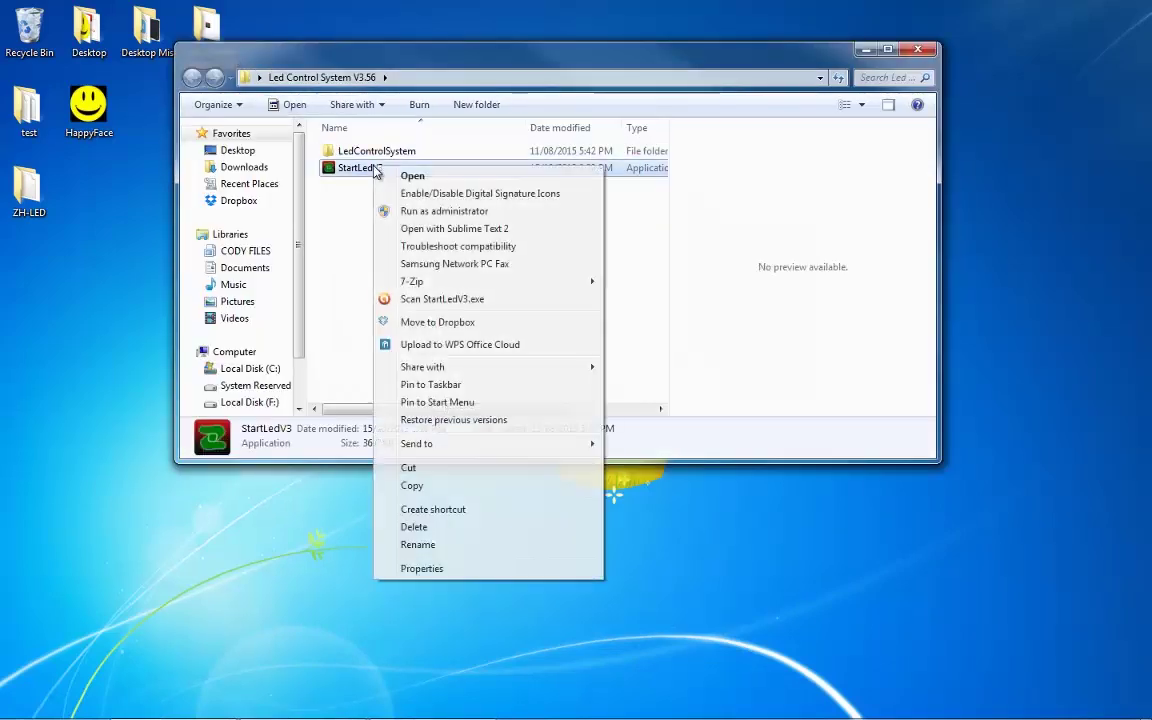
pyautogui.click(428, 212)
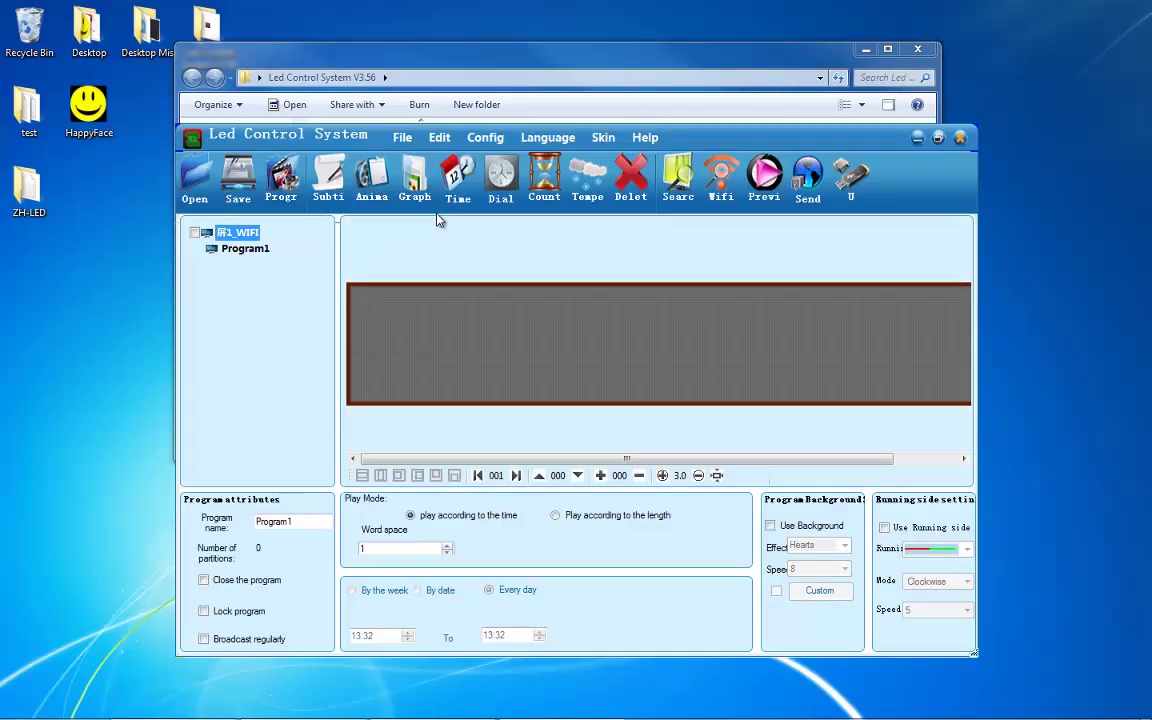
# Step: Add a subtitles area to Program1 and enlarge it to fill the whole display, 288 wide and 48 high
pyautogui.click(246, 249)
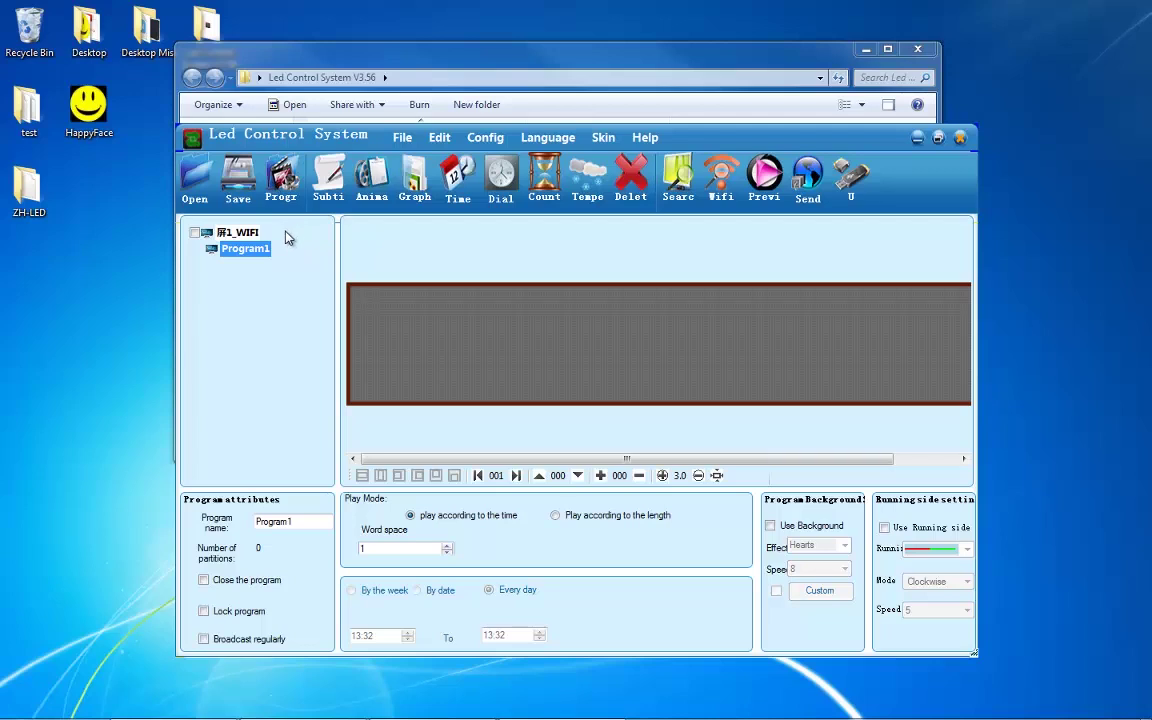
pyautogui.click(328, 185)
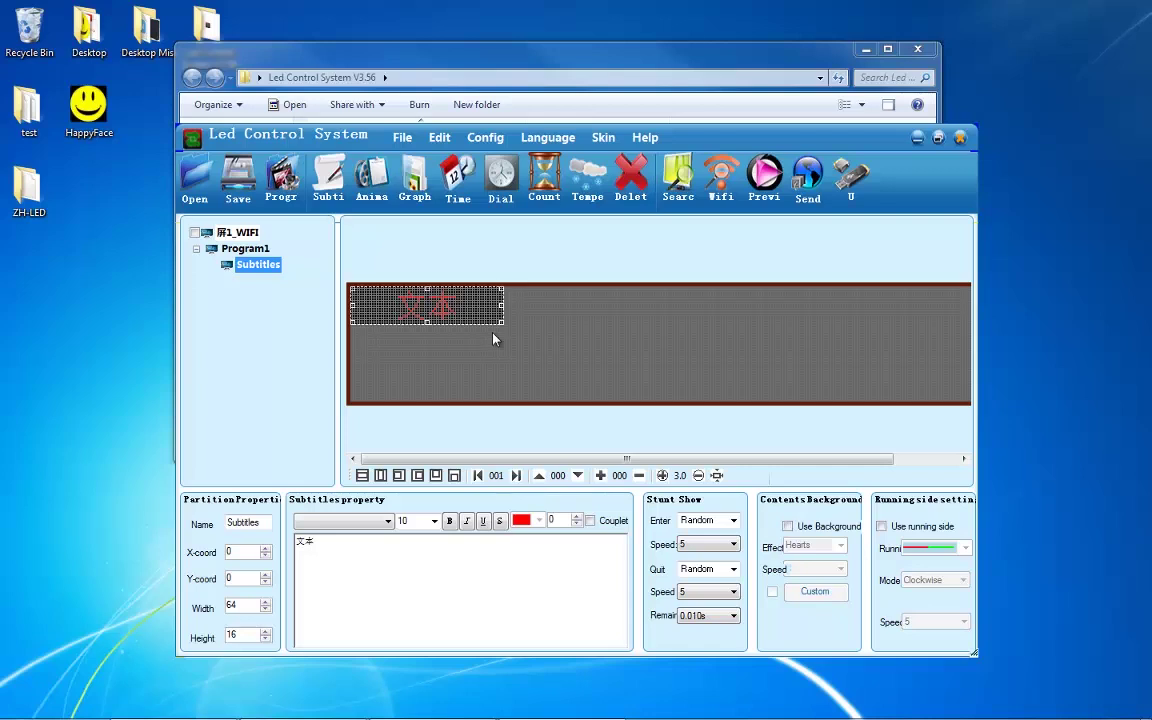
pyautogui.moveTo(503, 323); pyautogui.dragTo(970, 404)
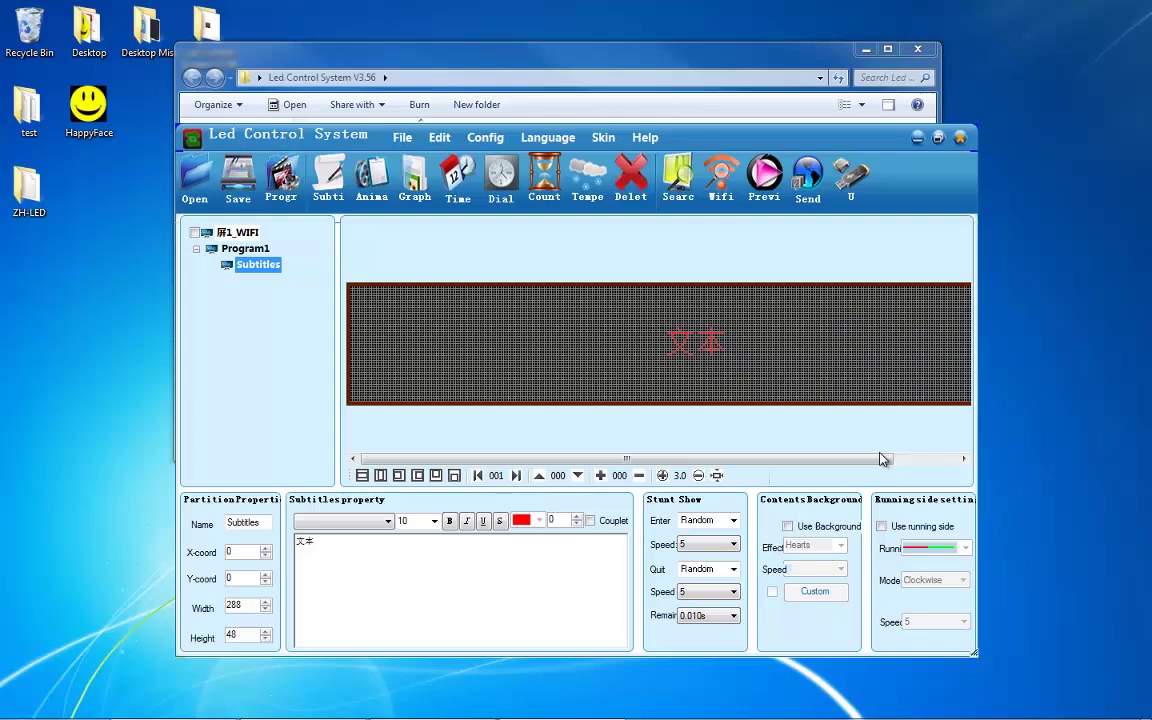
# Step: Format the placeholder text of the Program1 subtitles as bold, italic and underlined
pyautogui.click(418, 580)
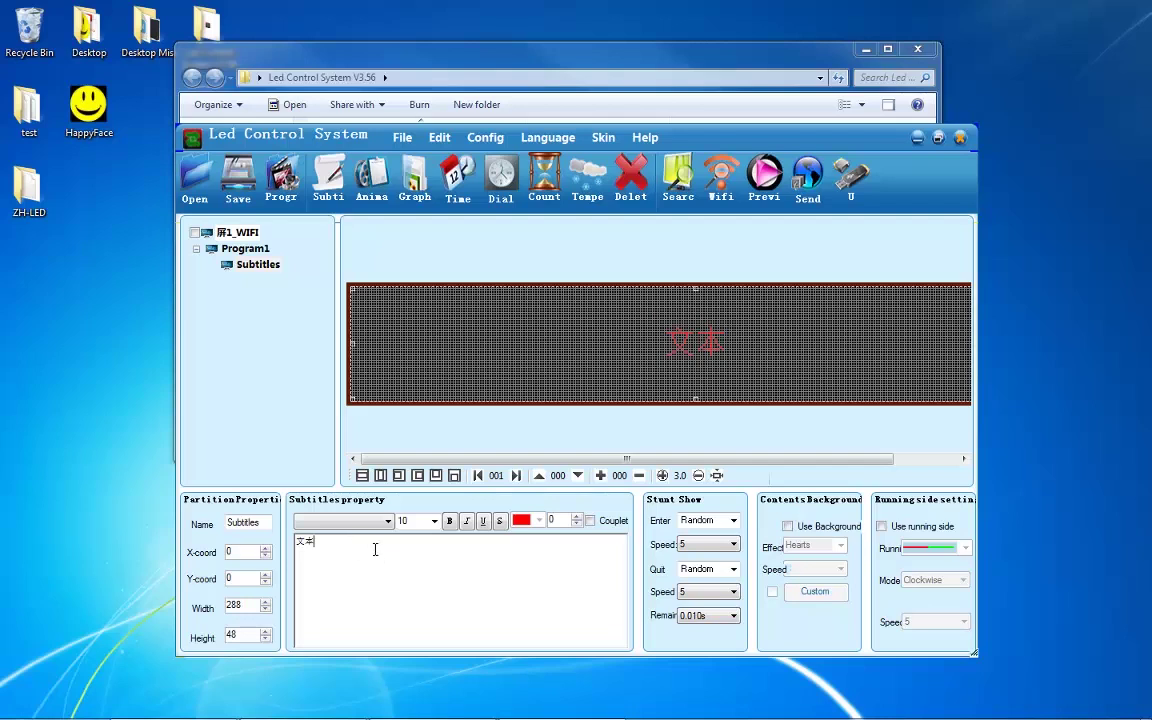
pyautogui.moveTo(375, 549); pyautogui.dragTo(121, 519)
pyautogui.click(326, 521)
pyautogui.click(330, 528)
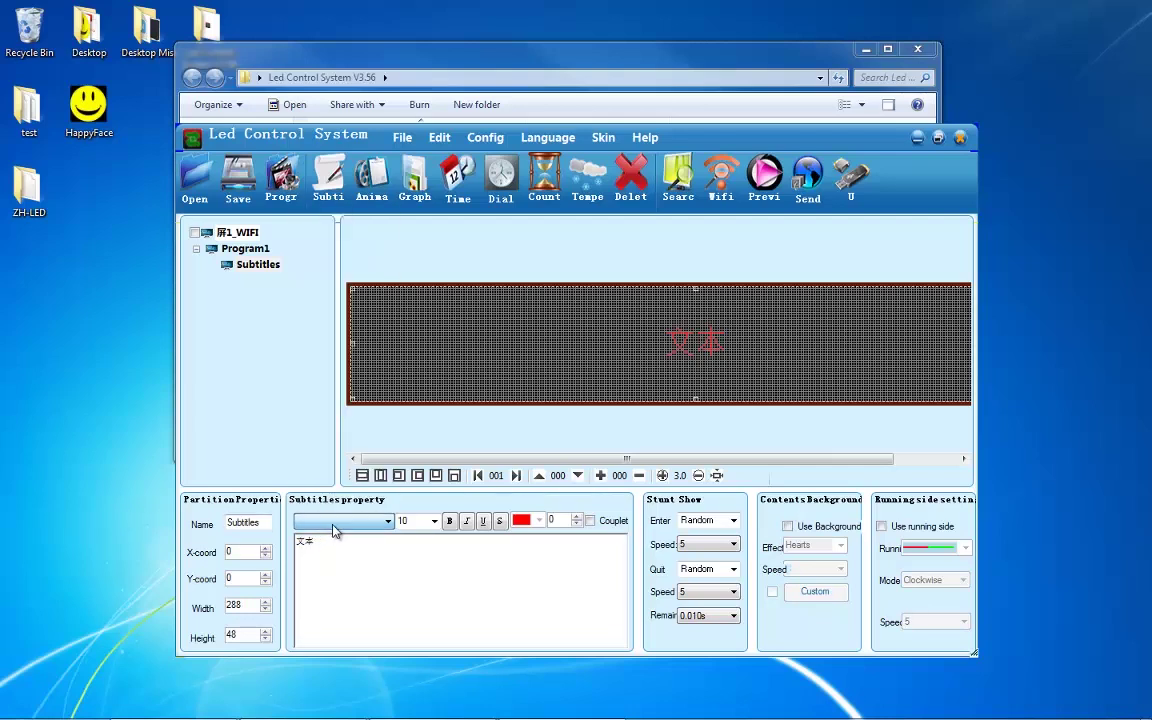
pyautogui.click(433, 522)
pyautogui.click(433, 522)
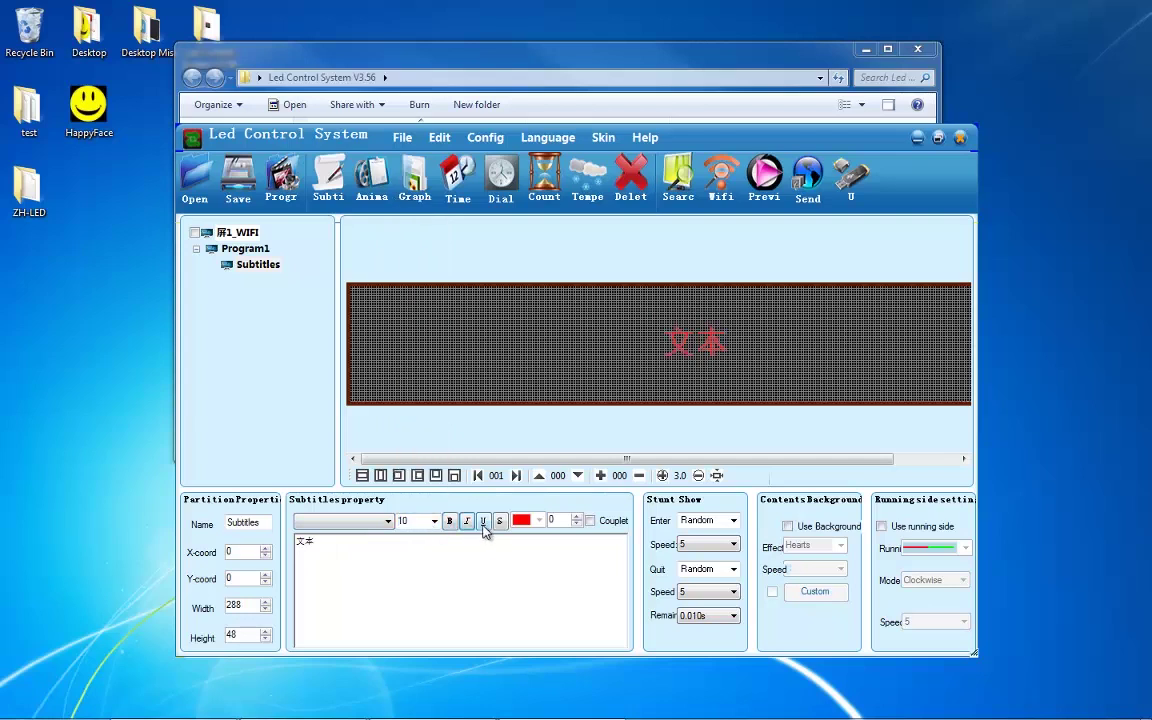
pyautogui.click(467, 521)
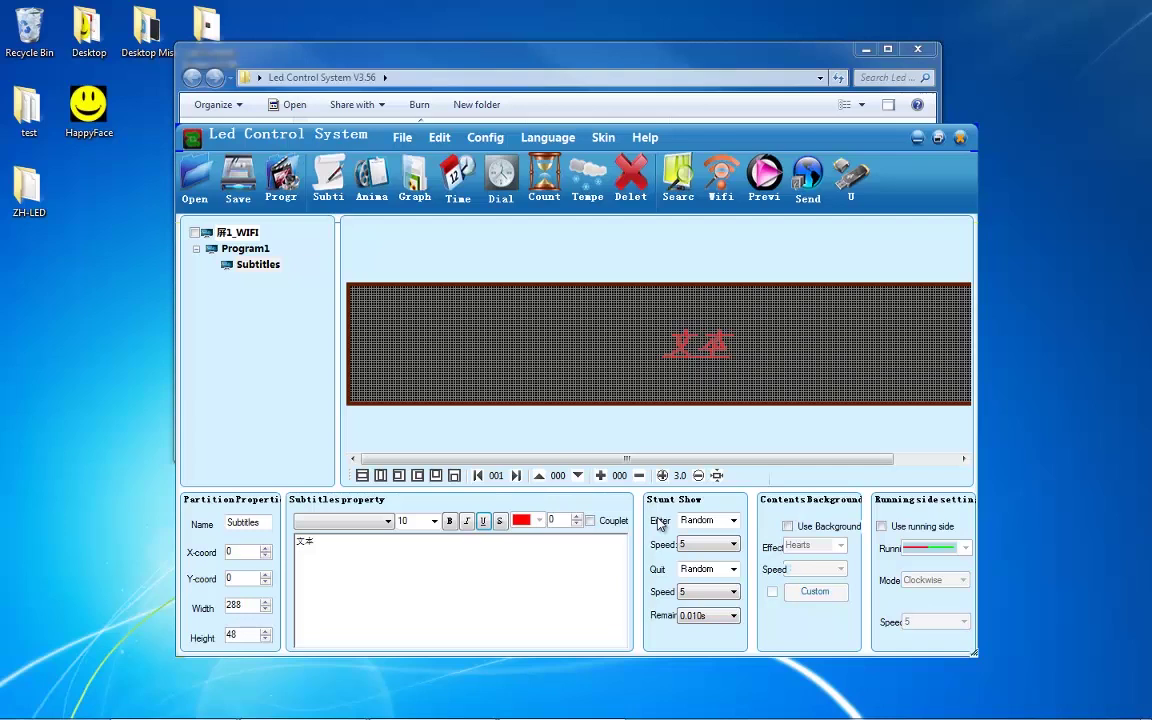
# Step: Examine the available enter and quit effects, their speeds and the remain times for the subtitles
pyautogui.click(733, 521)
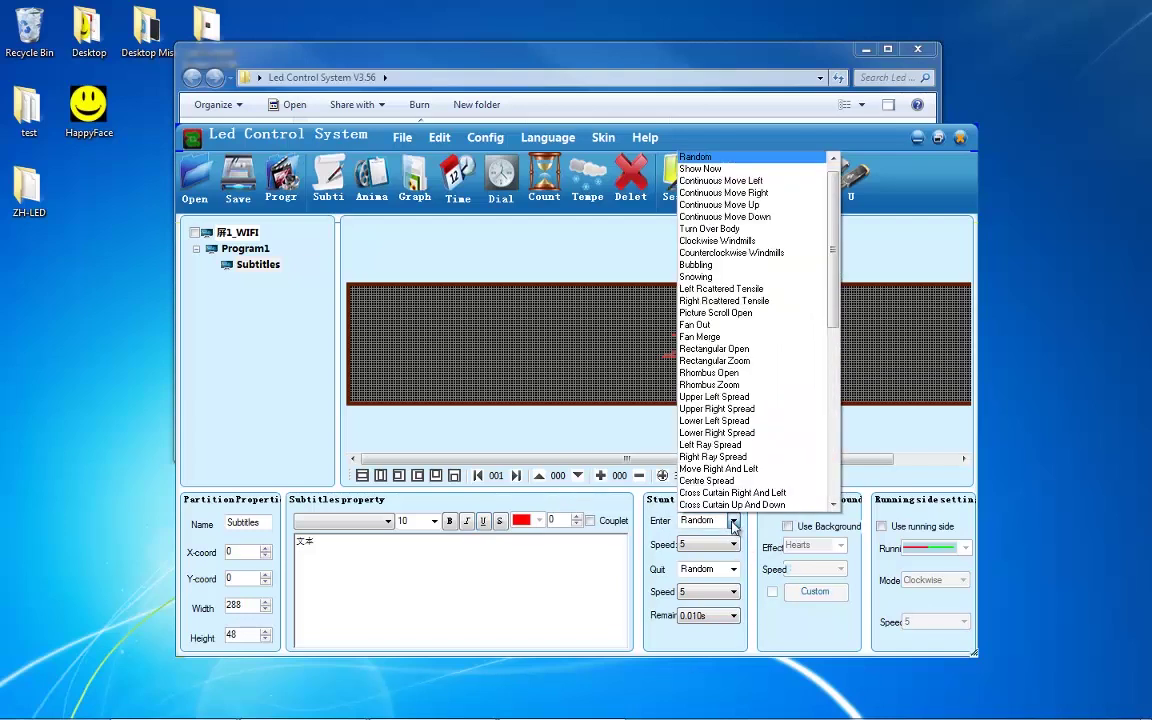
pyautogui.click(733, 523)
pyautogui.click(726, 545)
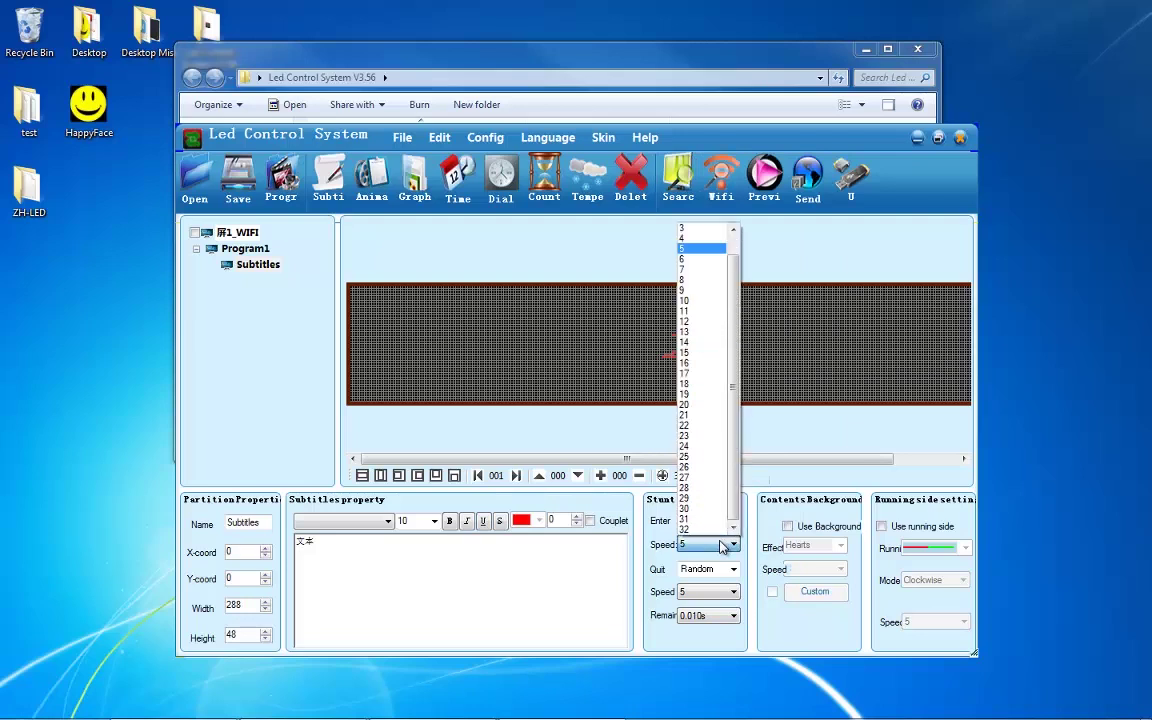
pyautogui.click(722, 545)
pyautogui.click(733, 569)
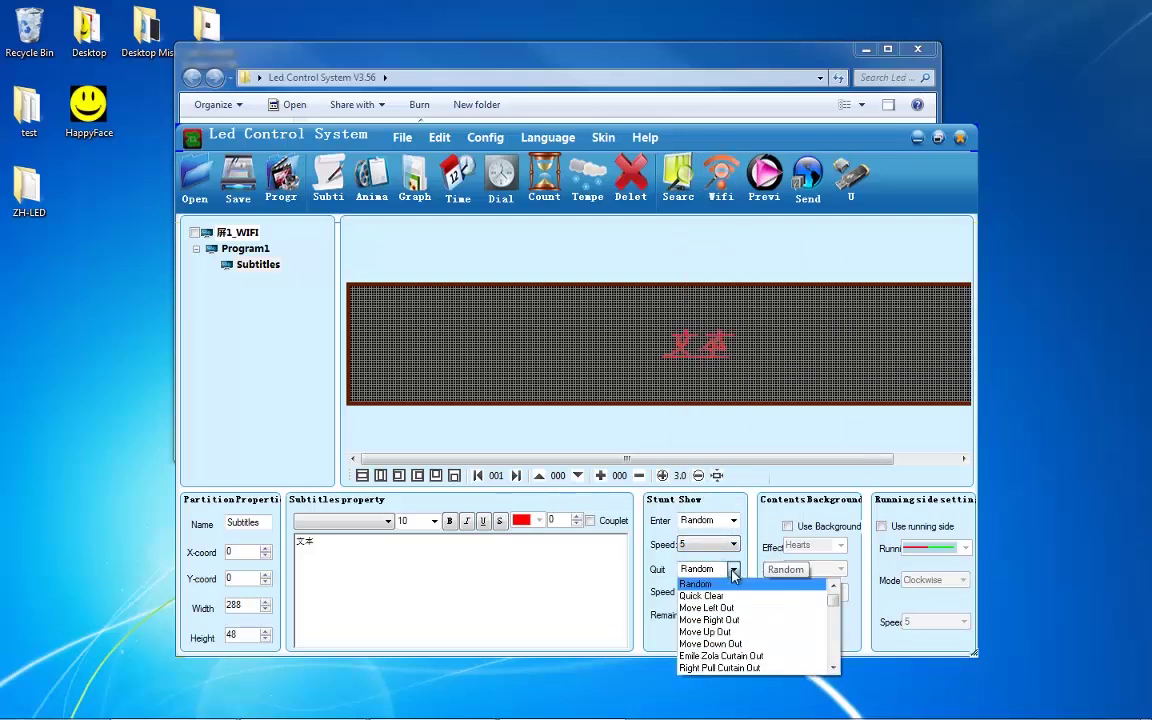
pyautogui.click(732, 569)
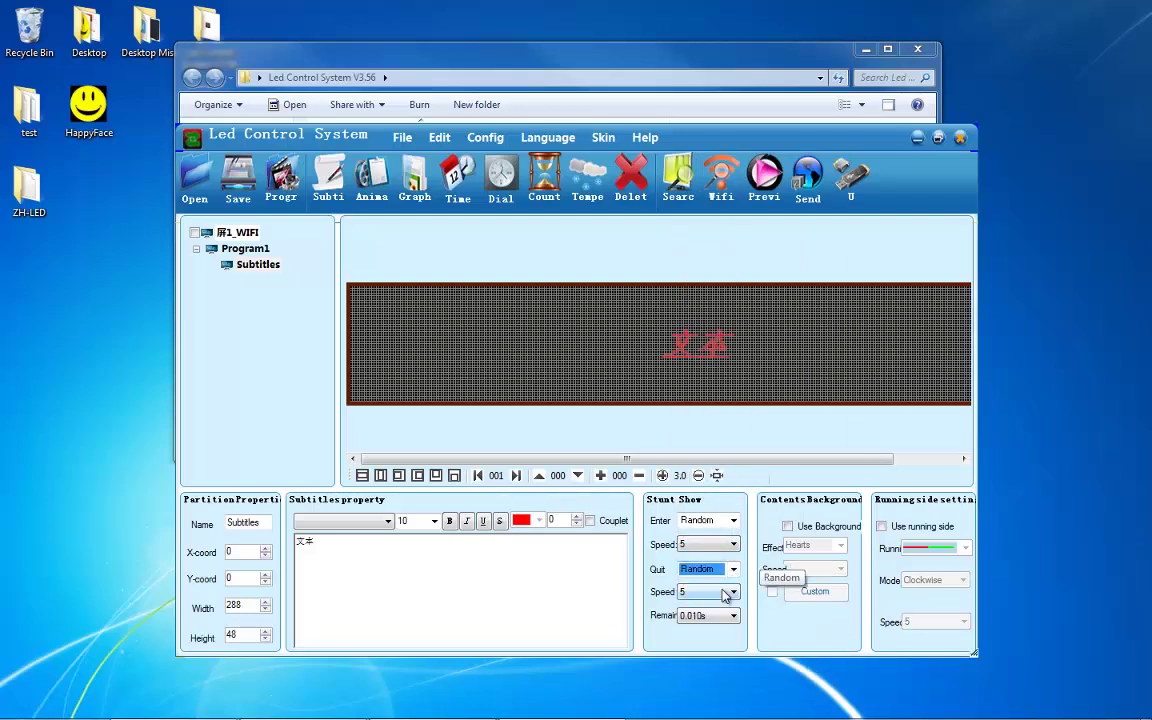
pyautogui.click(726, 593)
pyautogui.click(726, 593)
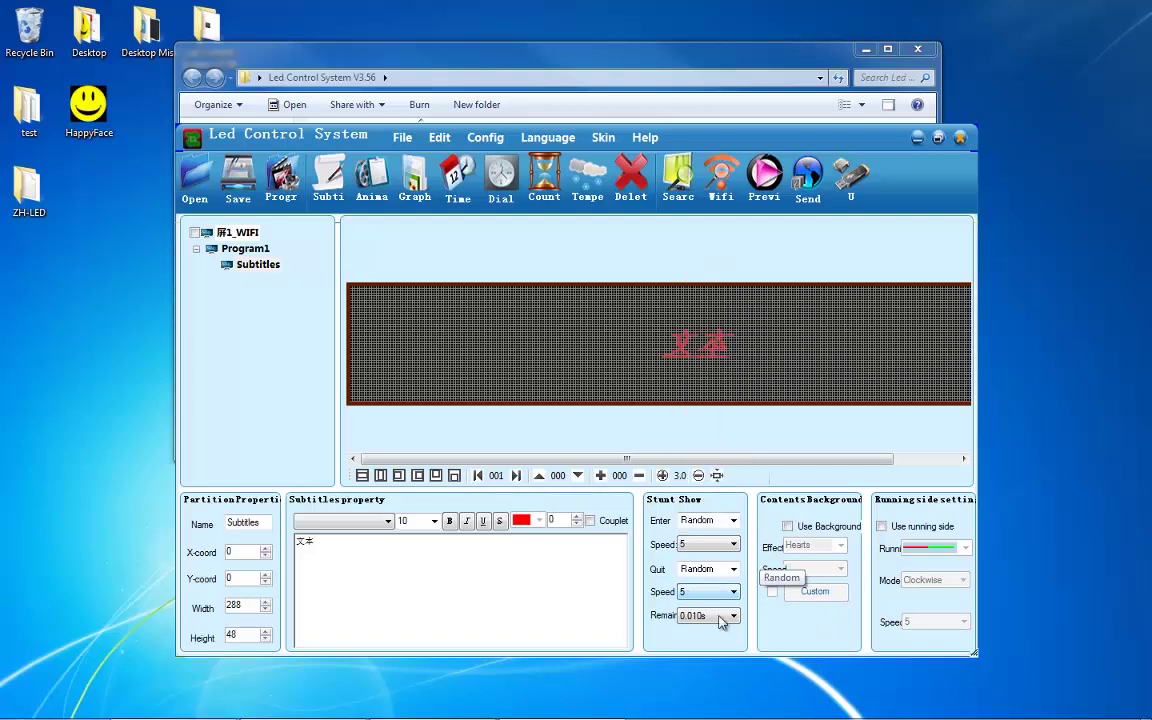
pyautogui.click(720, 616)
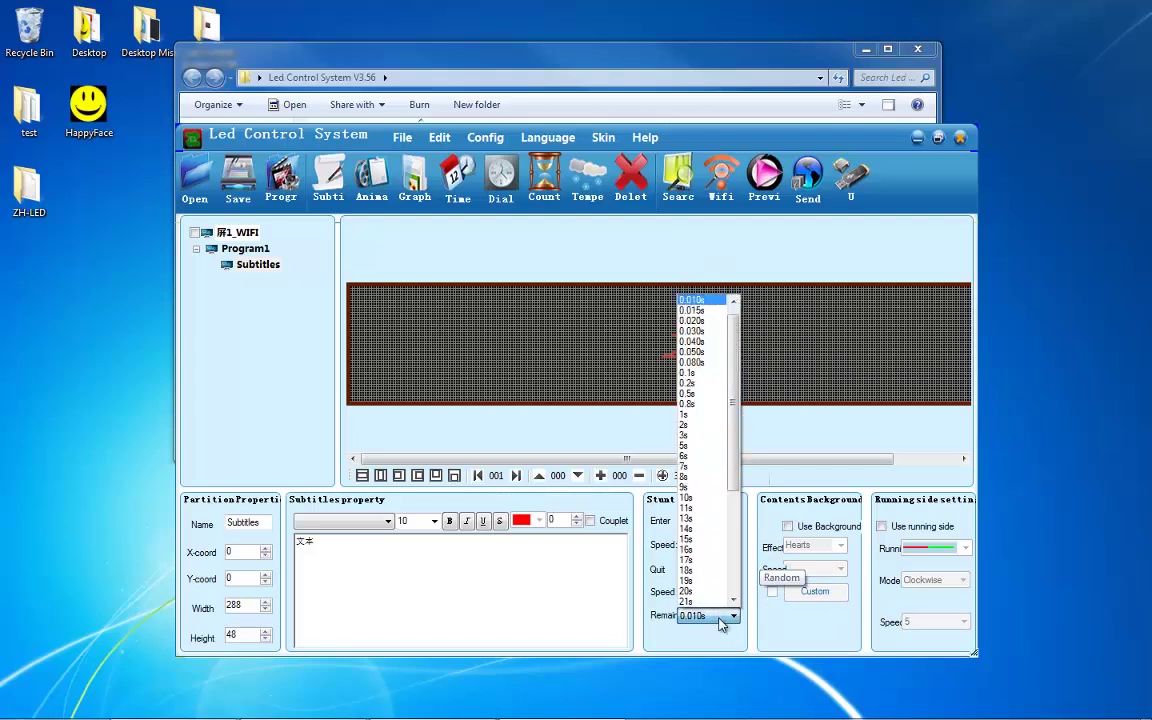
pyautogui.click(720, 622)
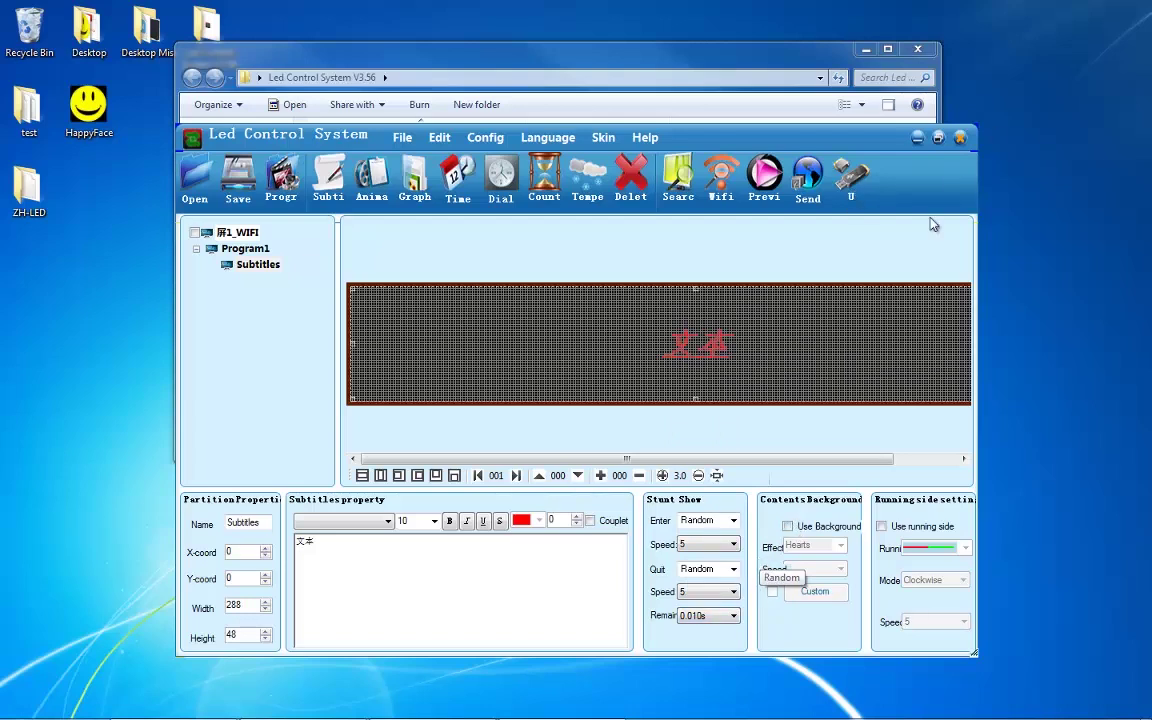
# Step: Try the contents background for the subtitles, browse its animation effects and switch it off again
pyautogui.click(829, 527)
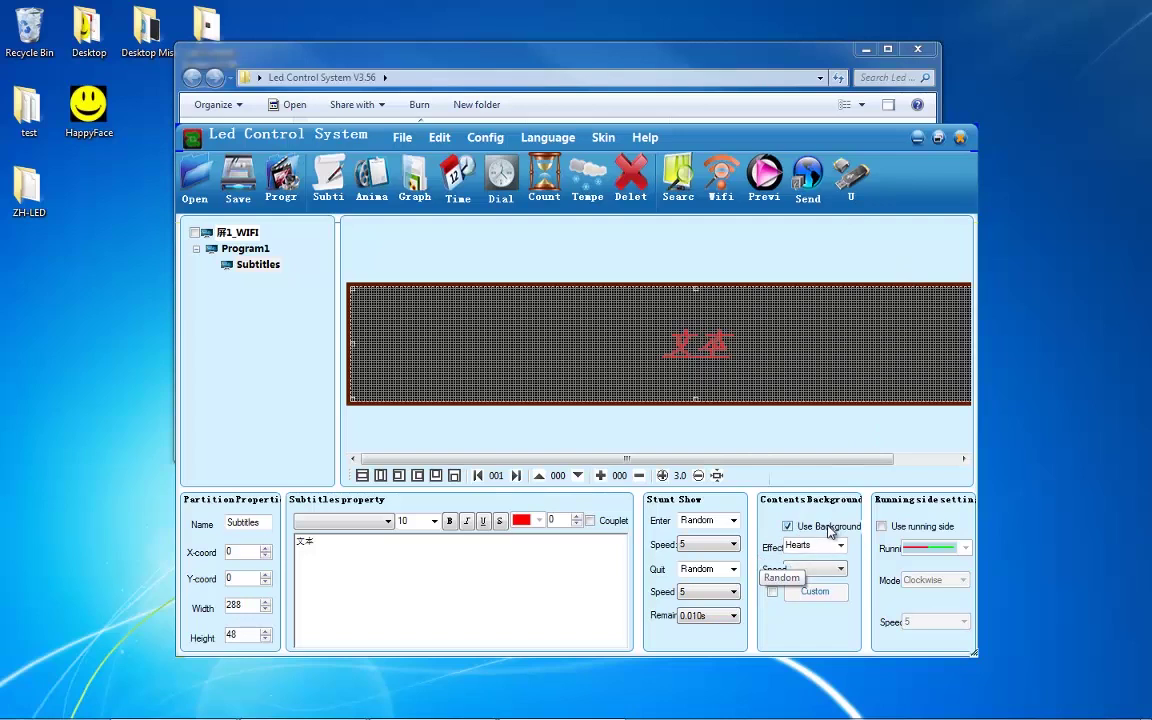
pyautogui.click(841, 546)
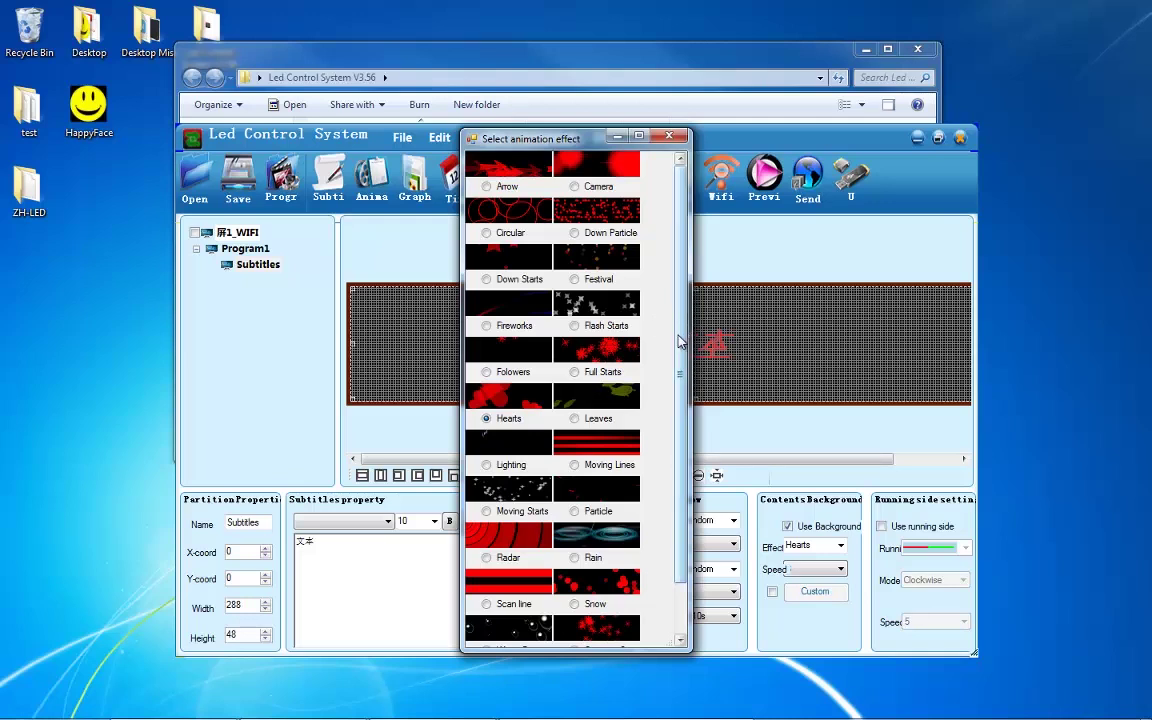
pyautogui.moveTo(682, 340); pyautogui.dragTo(677, 400)
pyautogui.click(669, 135)
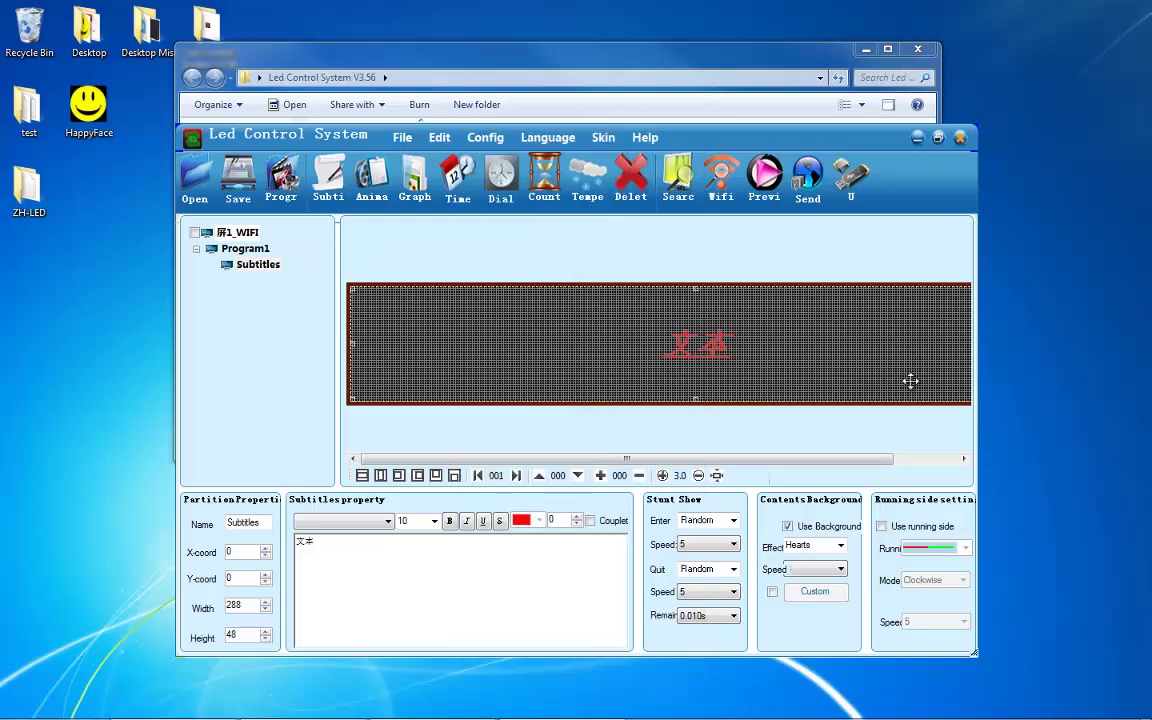
pyautogui.click(823, 528)
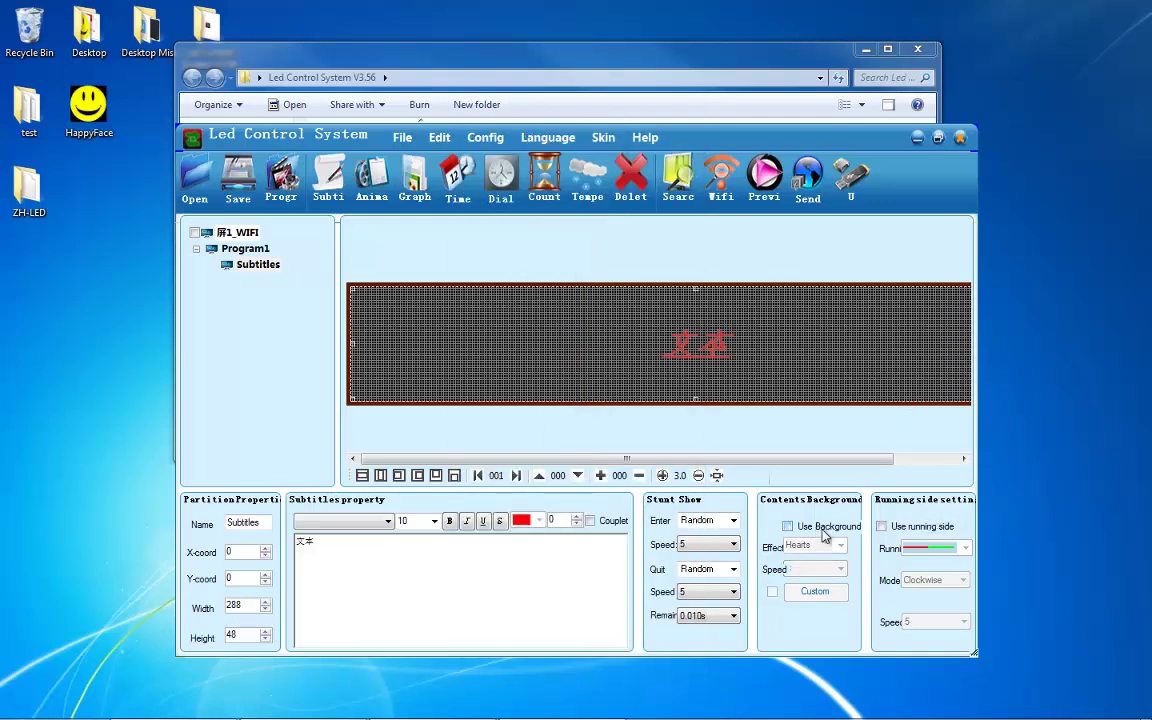
# Step: Enable the running side border around the Program1 subtitles, using Clockwise mode and speed 5
pyautogui.click(940, 527)
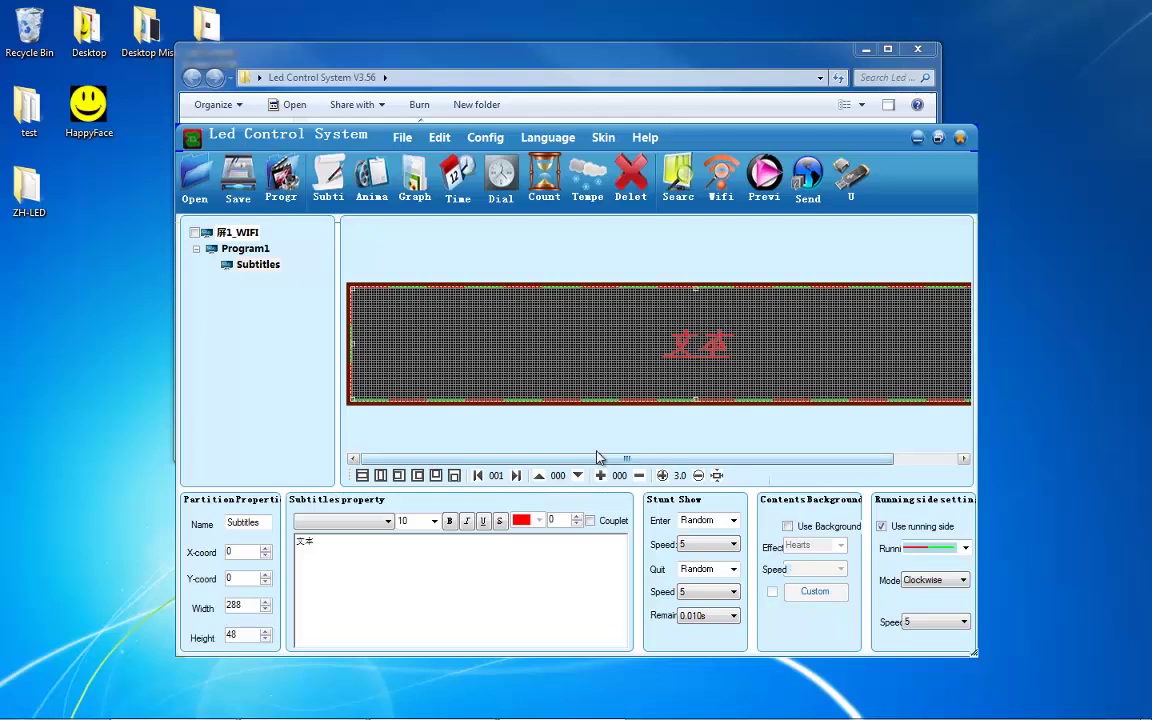
pyautogui.click(935, 555)
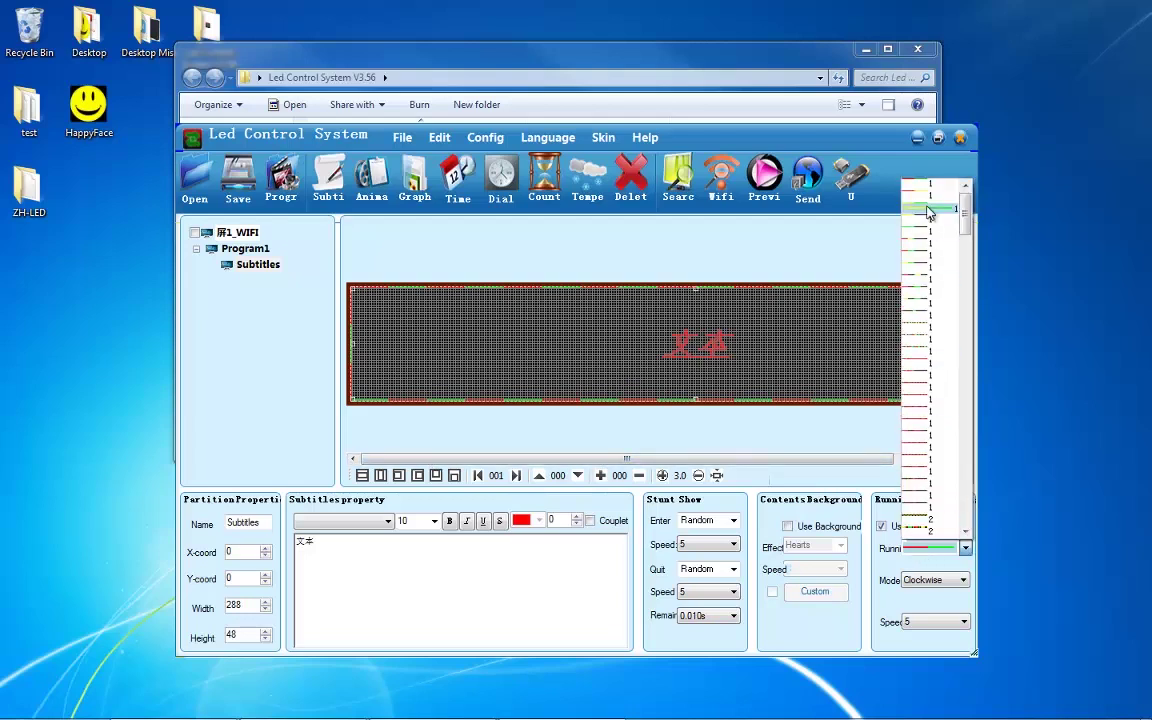
pyautogui.click(928, 382)
pyautogui.click(932, 580)
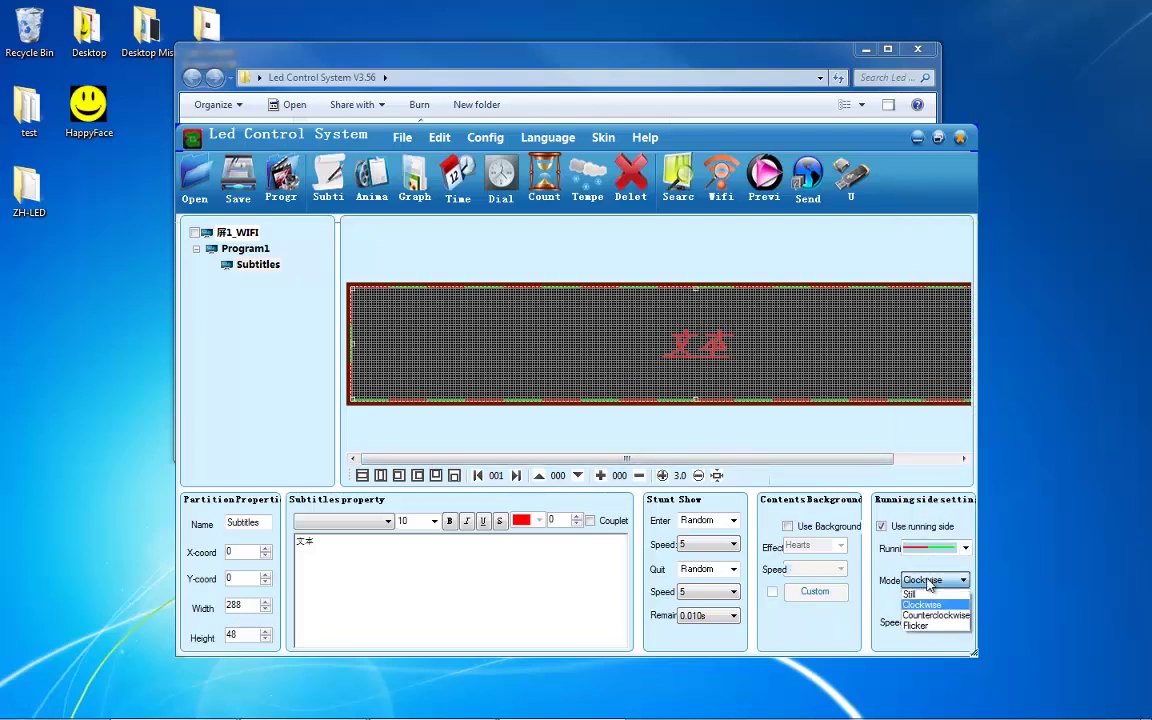
pyautogui.click(926, 604)
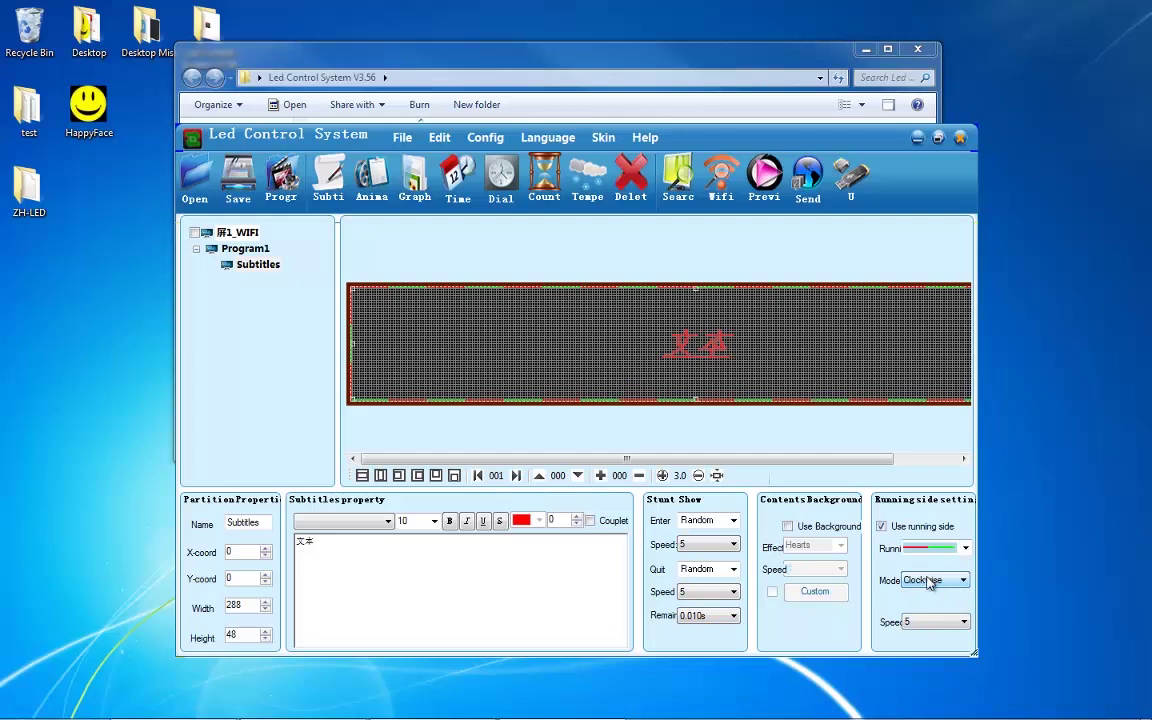
pyautogui.click(923, 630)
pyautogui.click(925, 624)
# Step: Create Program2 with a subtitles area enlarged to the full display size of 288 by 48
pyautogui.click(256, 178)
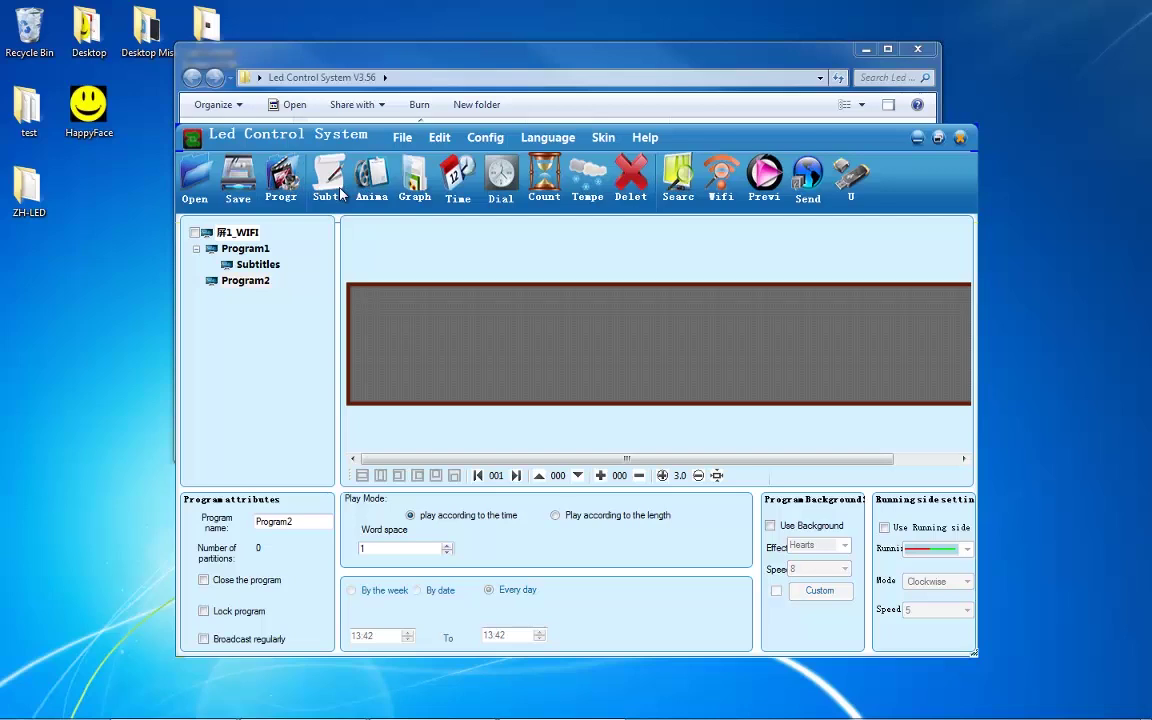
pyautogui.click(324, 180)
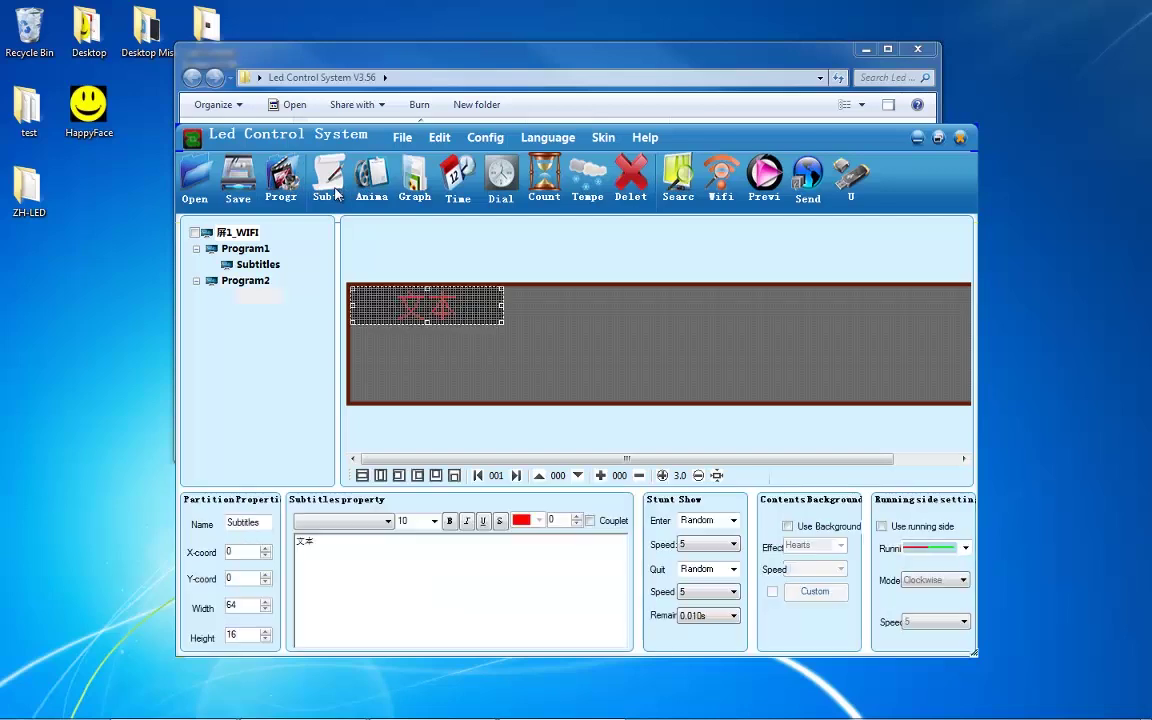
pyautogui.doubleClick(505, 325)
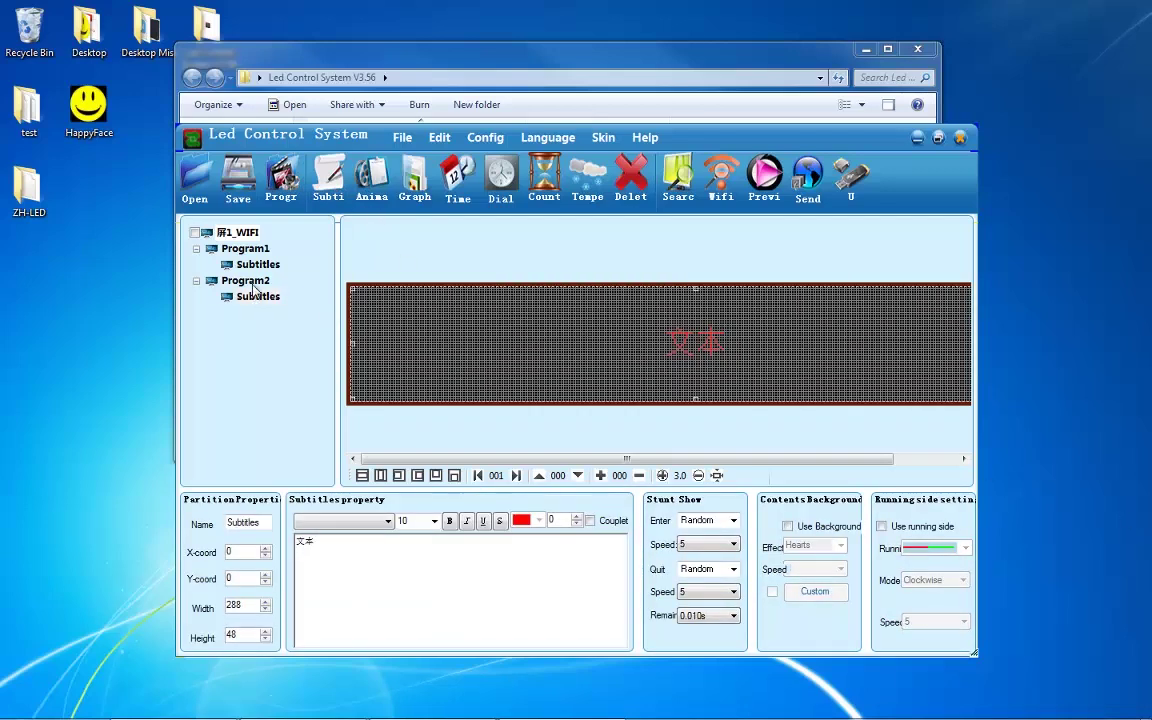
# Step: Compare the subtitles of Program1 and Program2 by switching between them
pyautogui.click(257, 264)
pyautogui.click(257, 298)
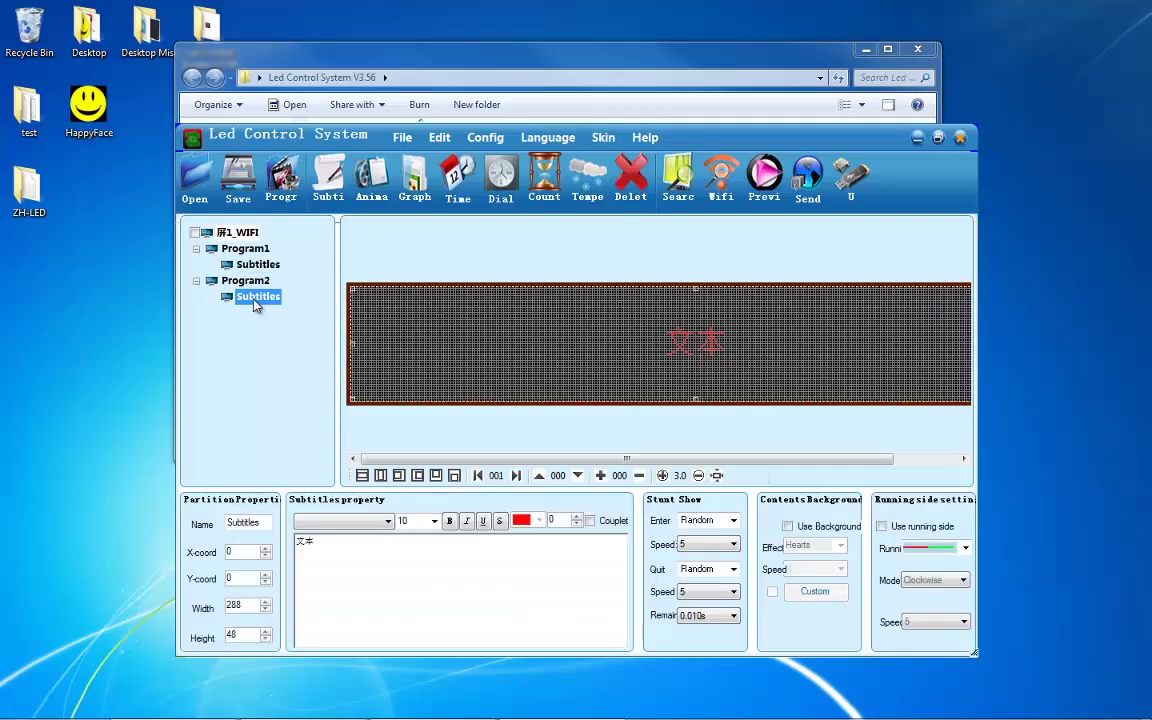
pyautogui.click(260, 264)
pyautogui.click(263, 300)
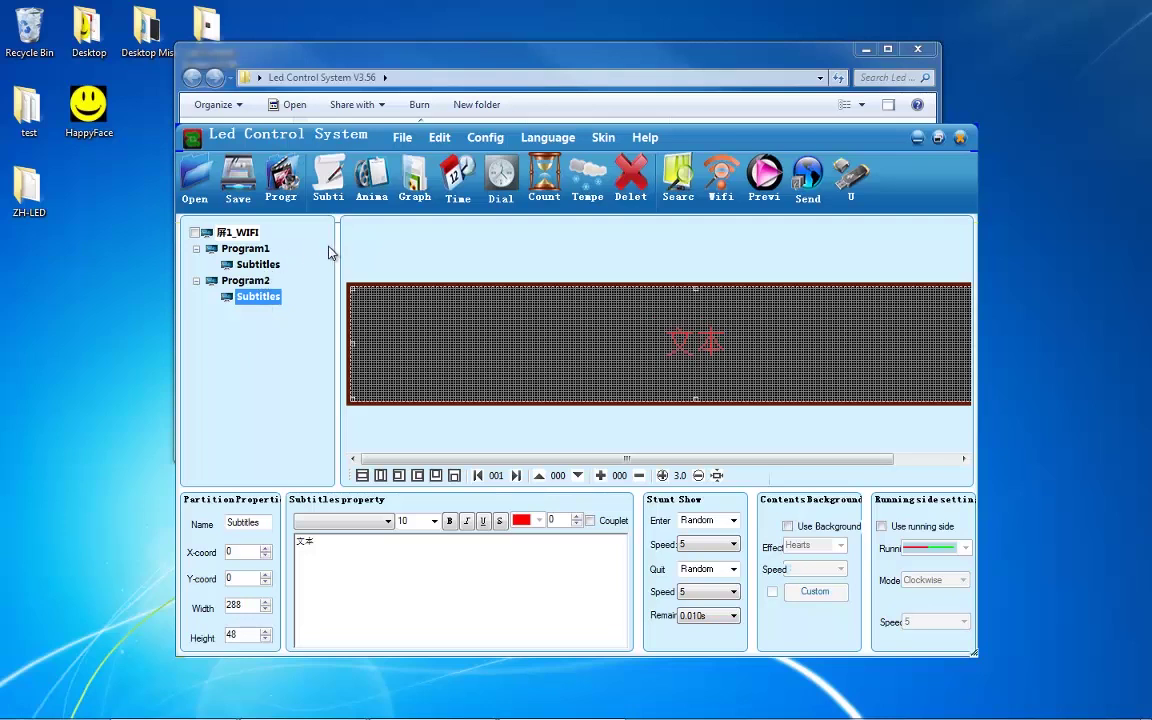
# Step: Enable regular broadcasting for Program2, try the weekly and date scheduling options, and set the schedule to every day
pyautogui.click(258, 285)
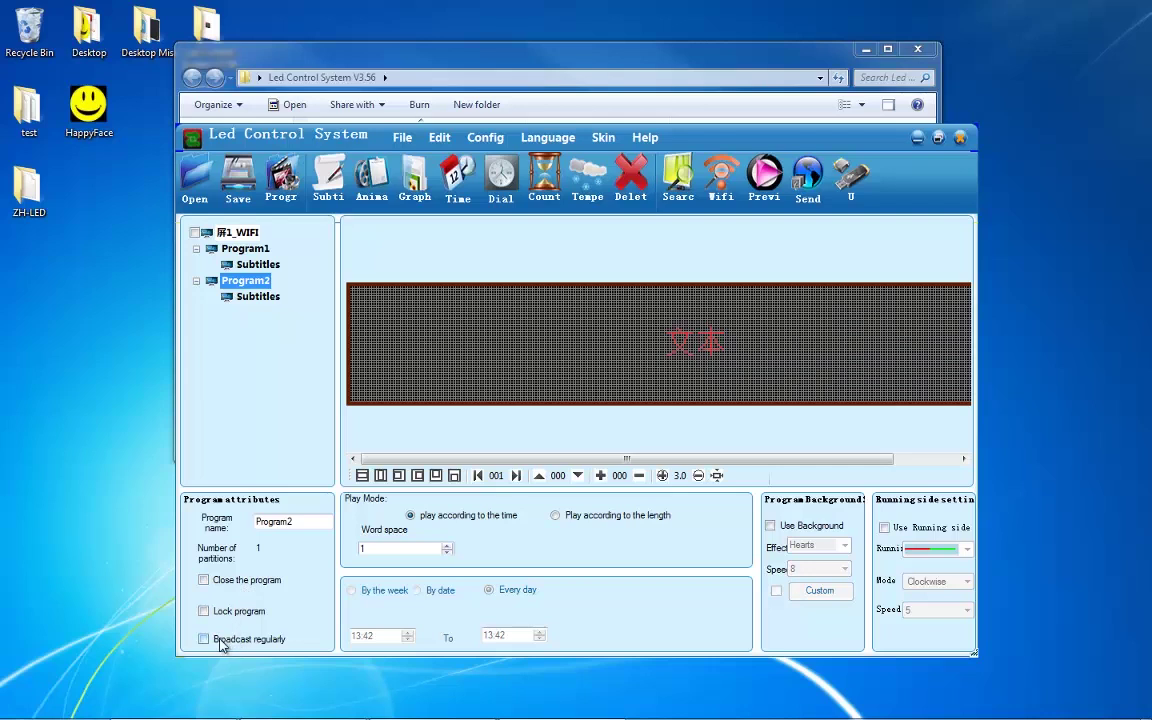
pyautogui.click(221, 645)
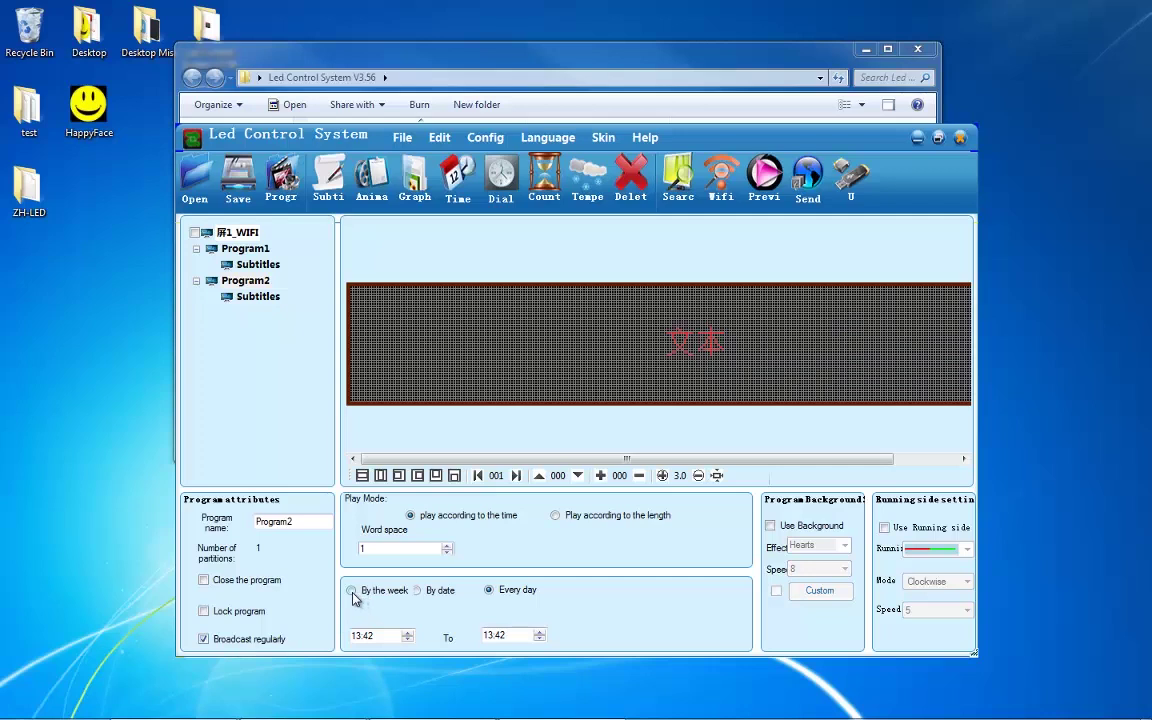
pyautogui.click(352, 592)
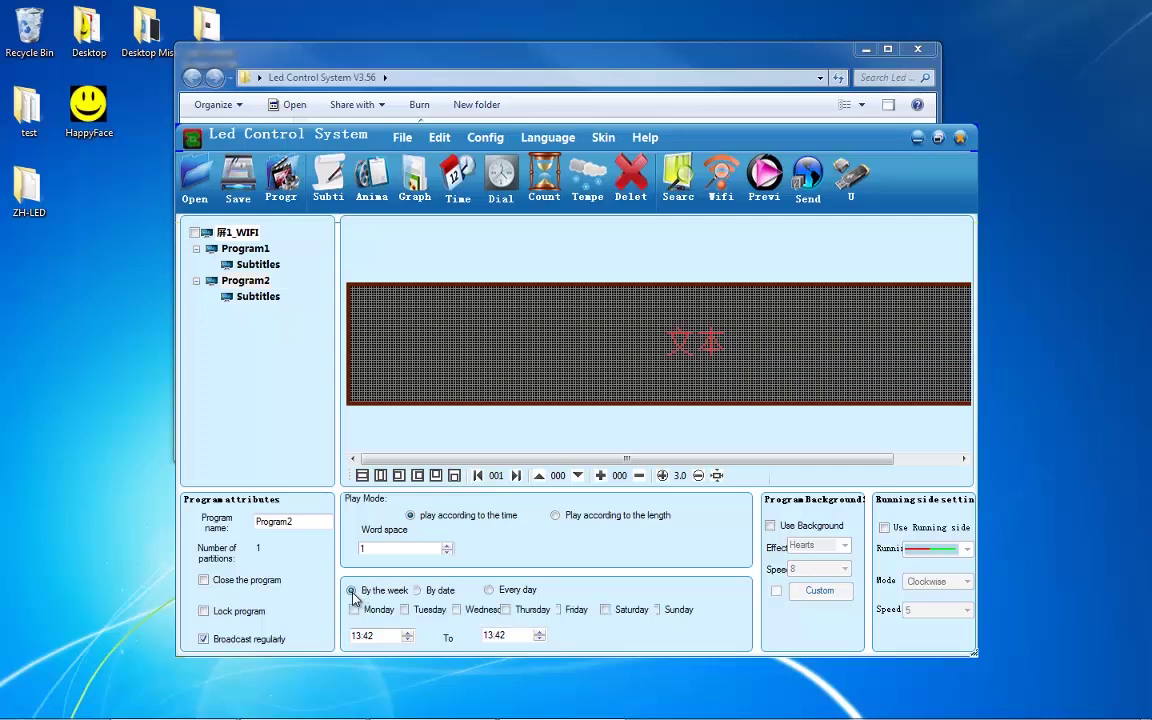
pyautogui.click(418, 591)
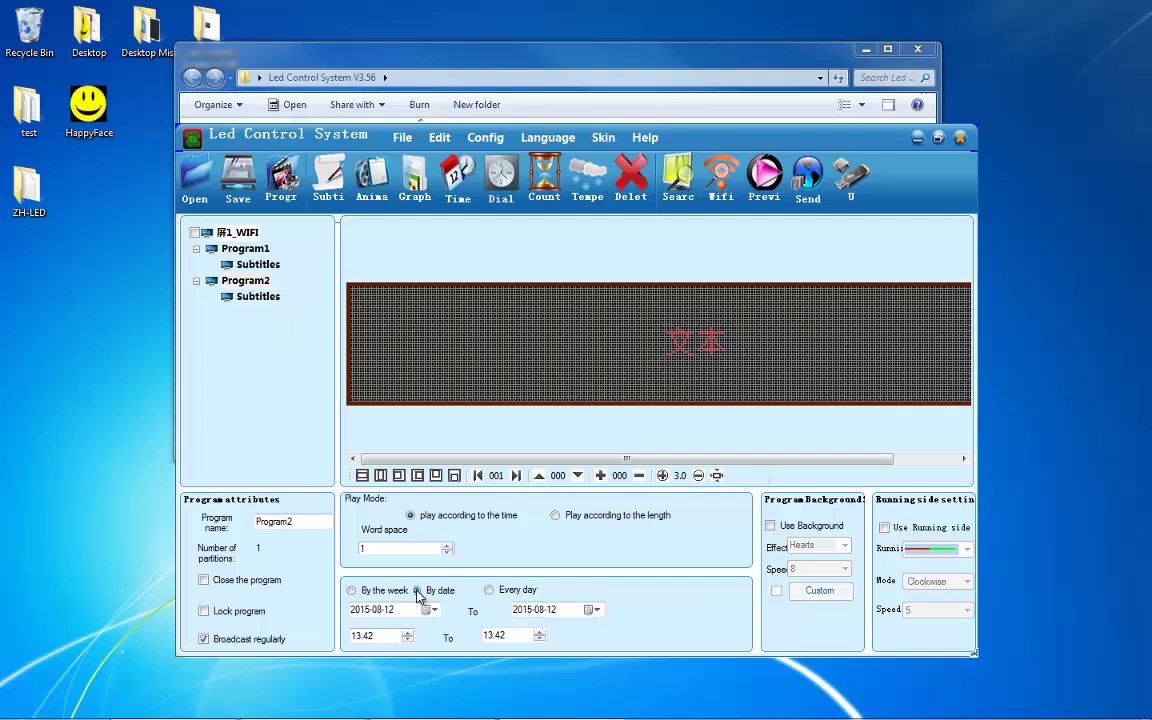
pyautogui.click(489, 591)
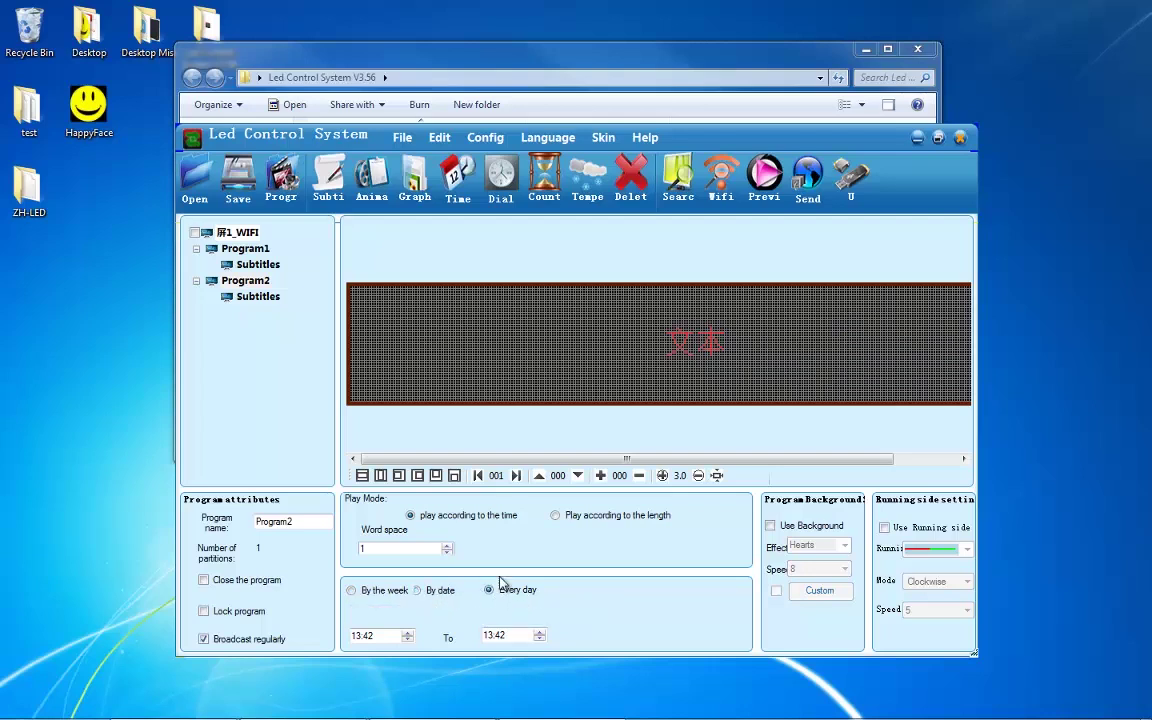
pyautogui.click(256, 285)
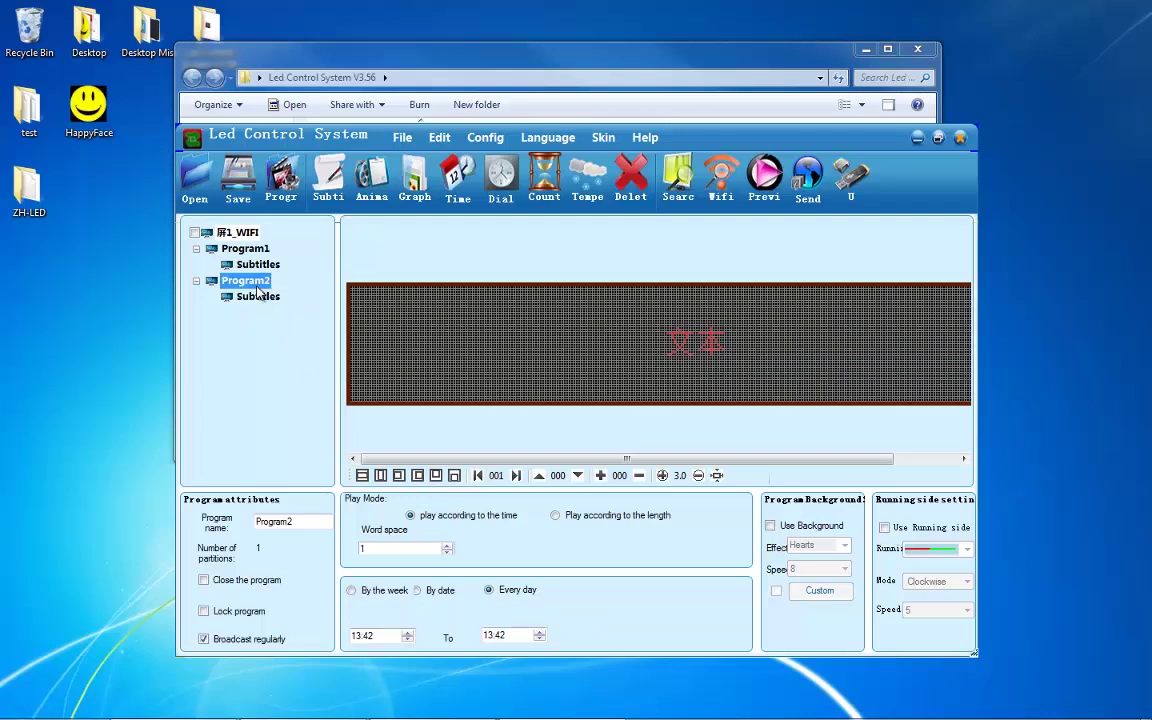
# Step: Create Program3 with an animation area enlarged to the full display size of 288 by 48
pyautogui.click(287, 192)
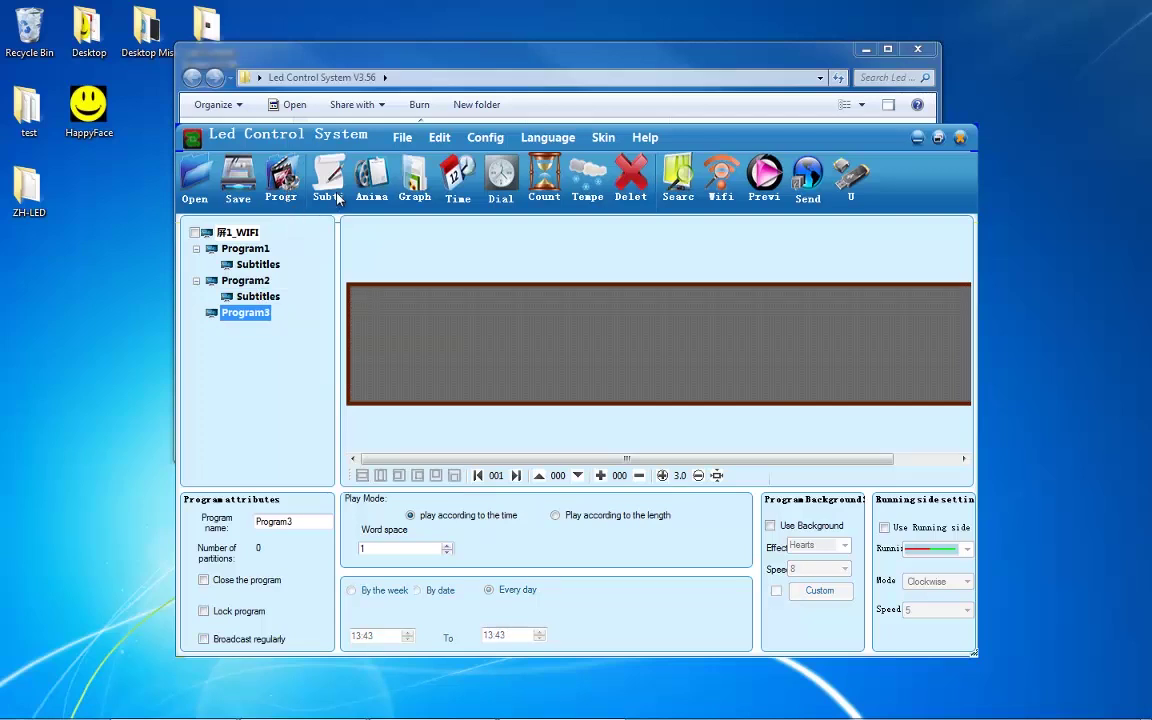
pyautogui.click(370, 176)
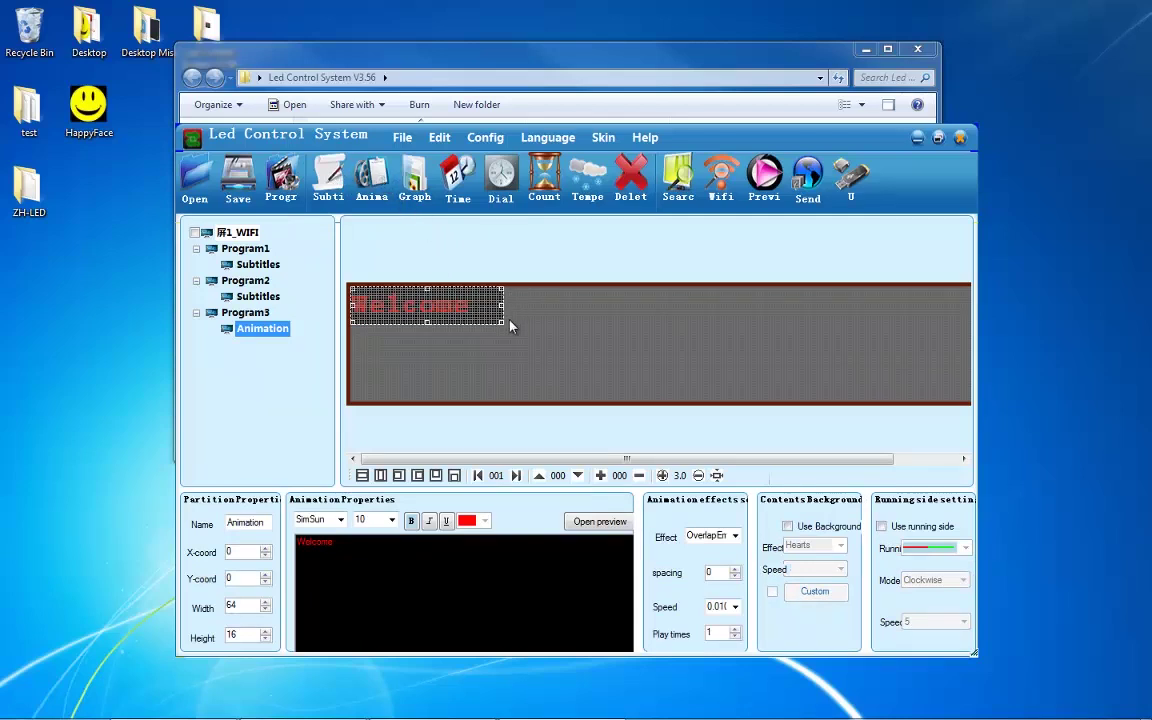
pyautogui.moveTo(502, 322); pyautogui.dragTo(1026, 545)
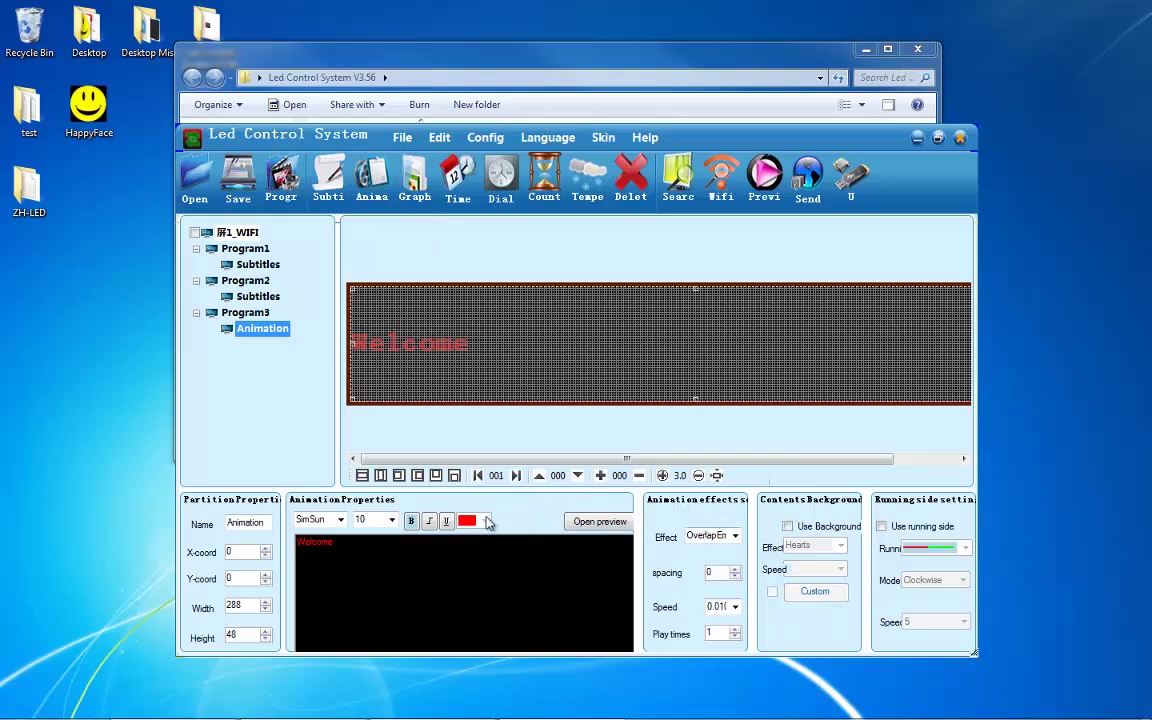
# Step: Browse the available animation effects for the Welcome text in Program3
pyautogui.click(734, 537)
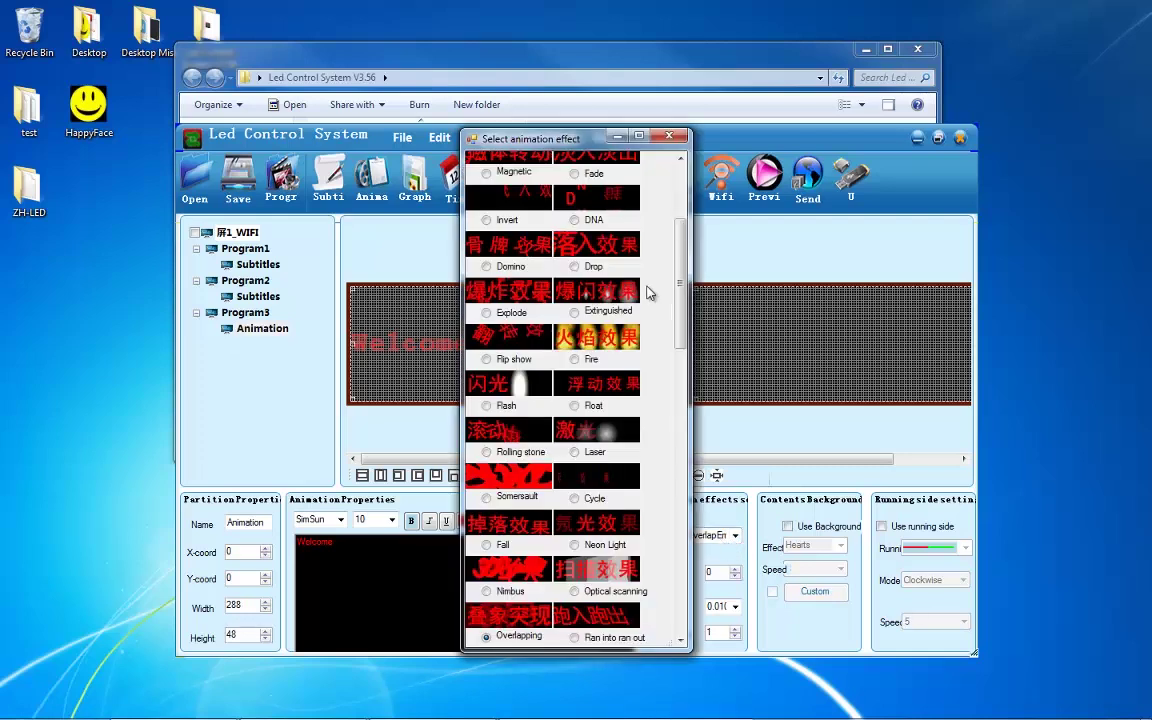
pyautogui.moveTo(679, 321); pyautogui.dragTo(663, 613)
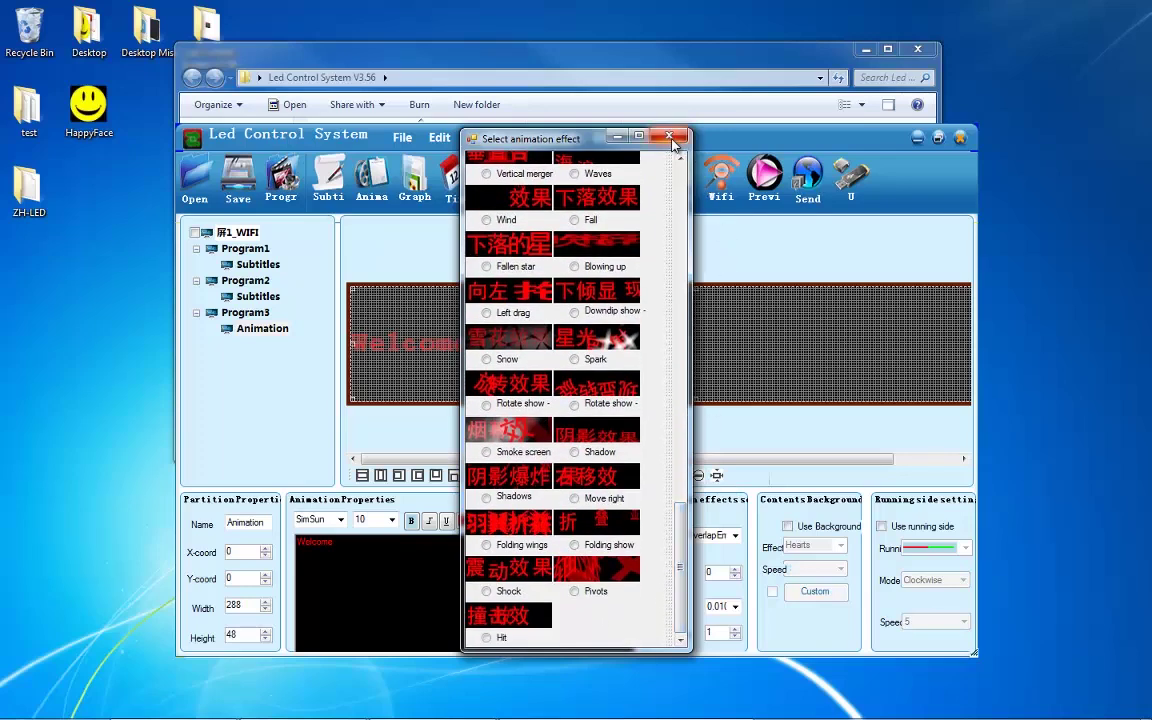
pyautogui.click(669, 136)
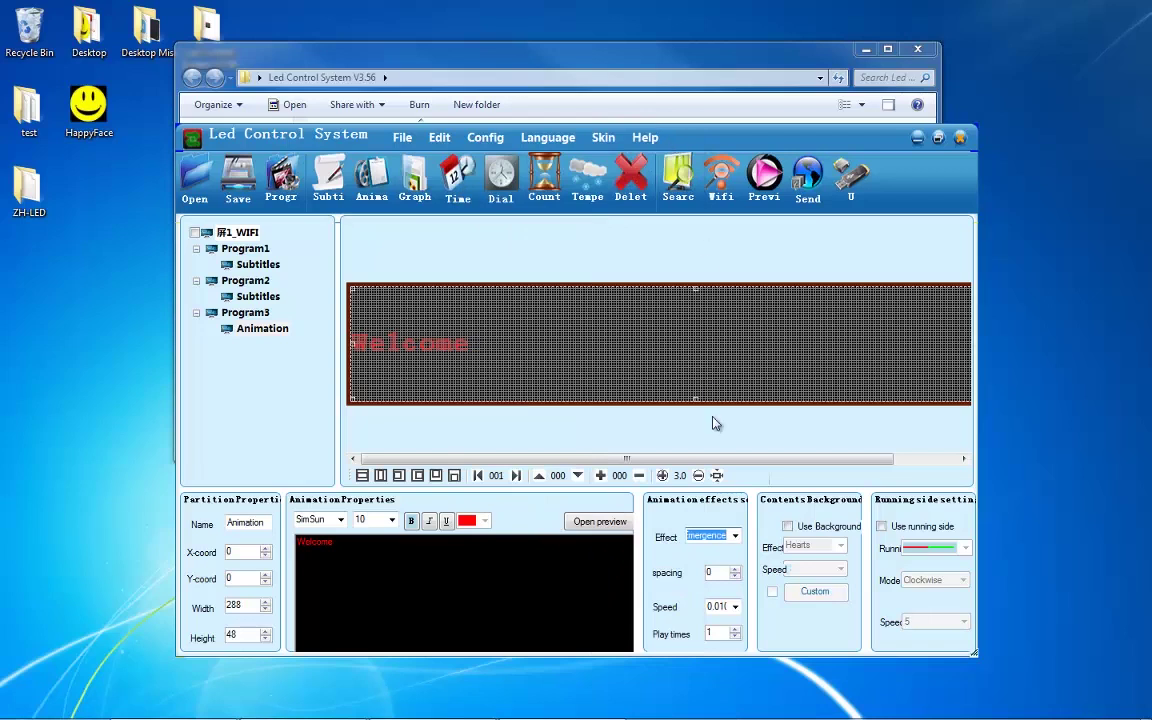
# Step: Set the Welcome animation's spacing to 6 and play times to 5, and enable its running side border
pyautogui.click(735, 572)
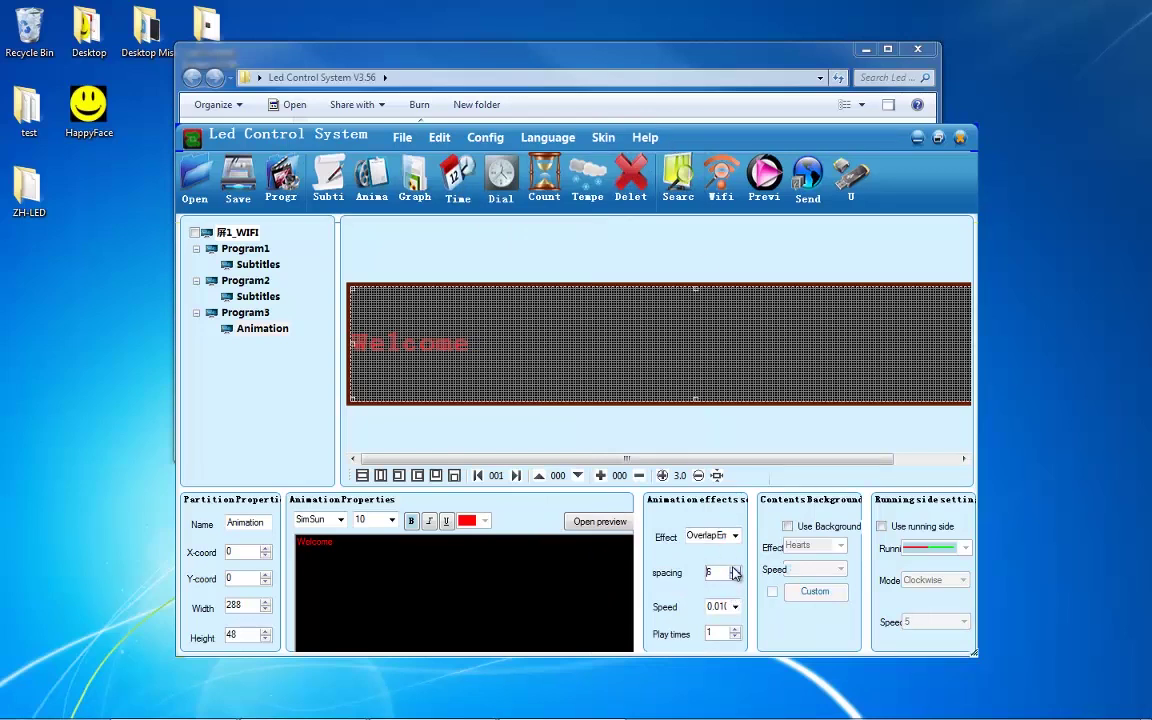
pyautogui.click(737, 607)
pyautogui.click(738, 608)
pyautogui.click(340, 519)
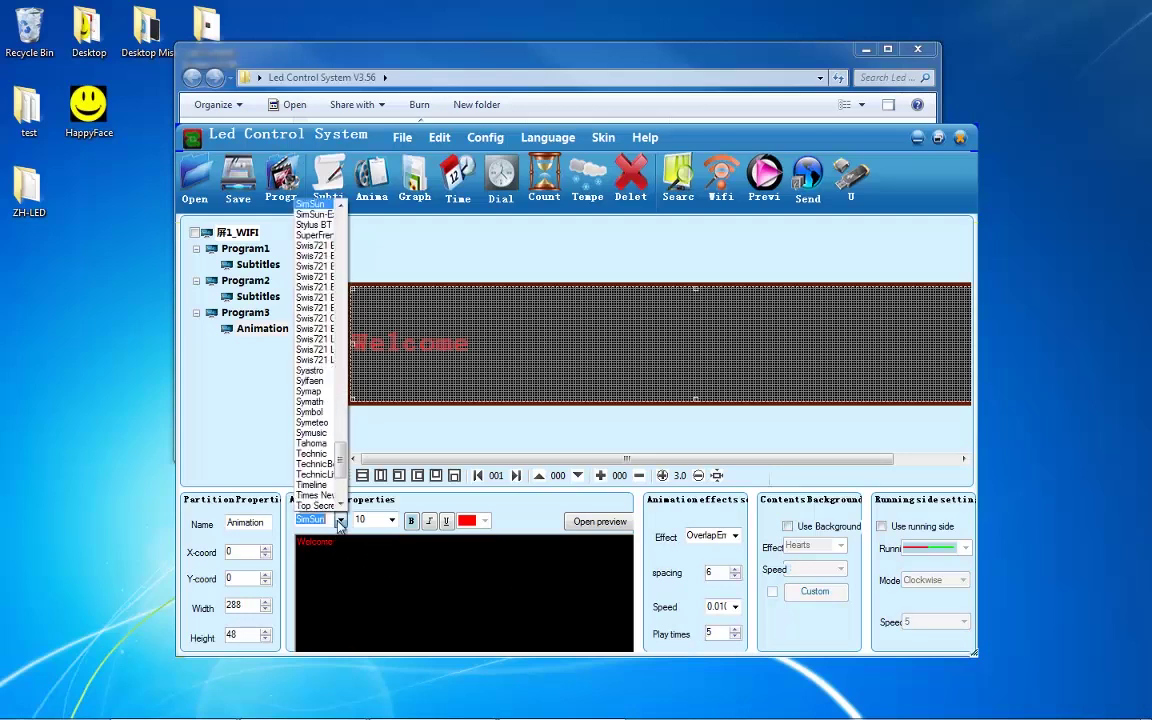
pyautogui.click(340, 519)
pyautogui.click(391, 519)
pyautogui.click(391, 519)
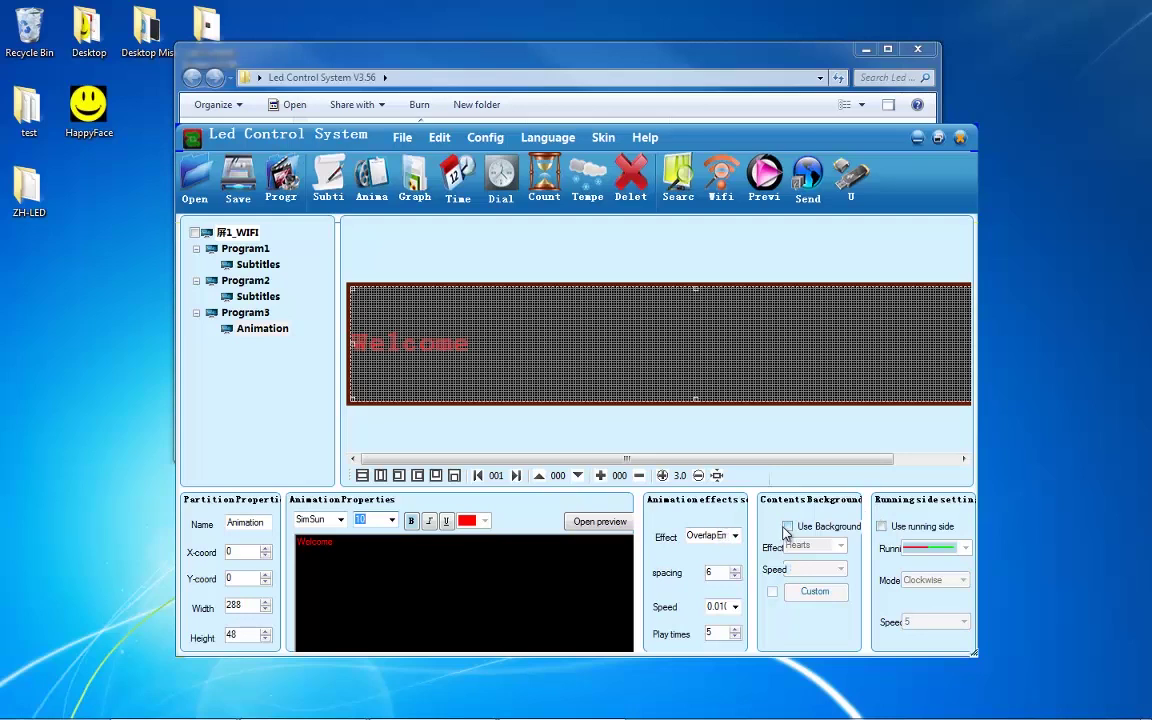
pyautogui.click(883, 527)
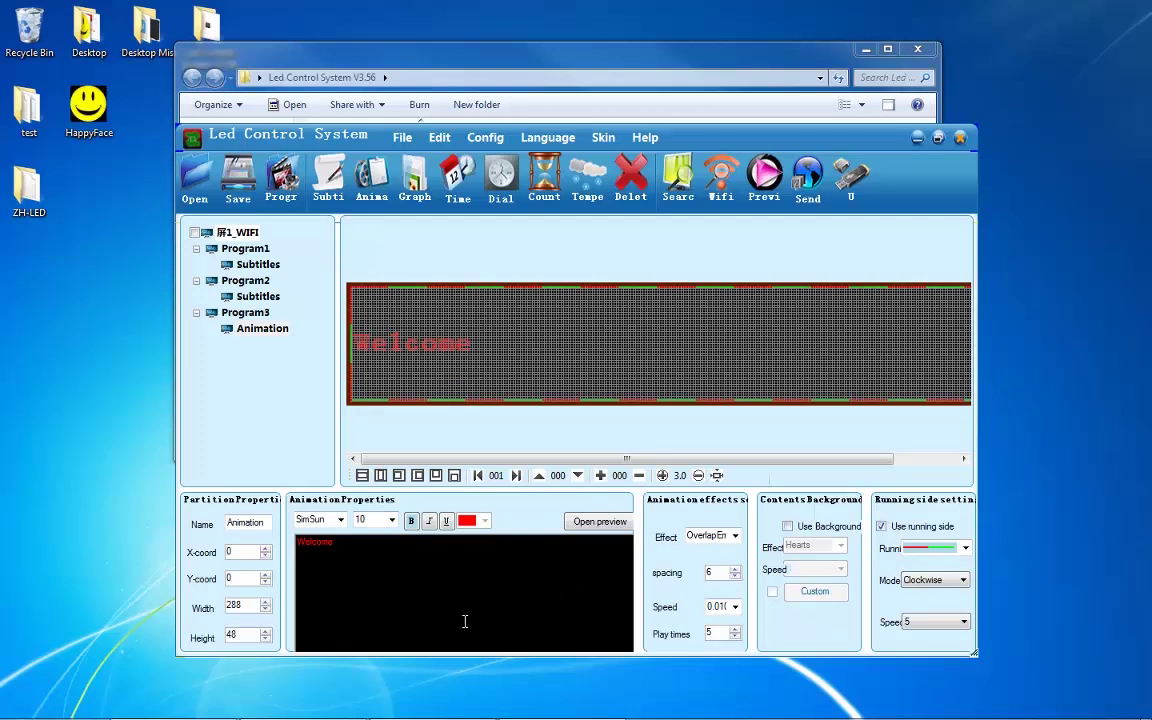
# Step: Select Program2's subtitles, decline the Express Invoice data import and cancel the Inventoria Quick Start Wizard
pyautogui.click(262, 297)
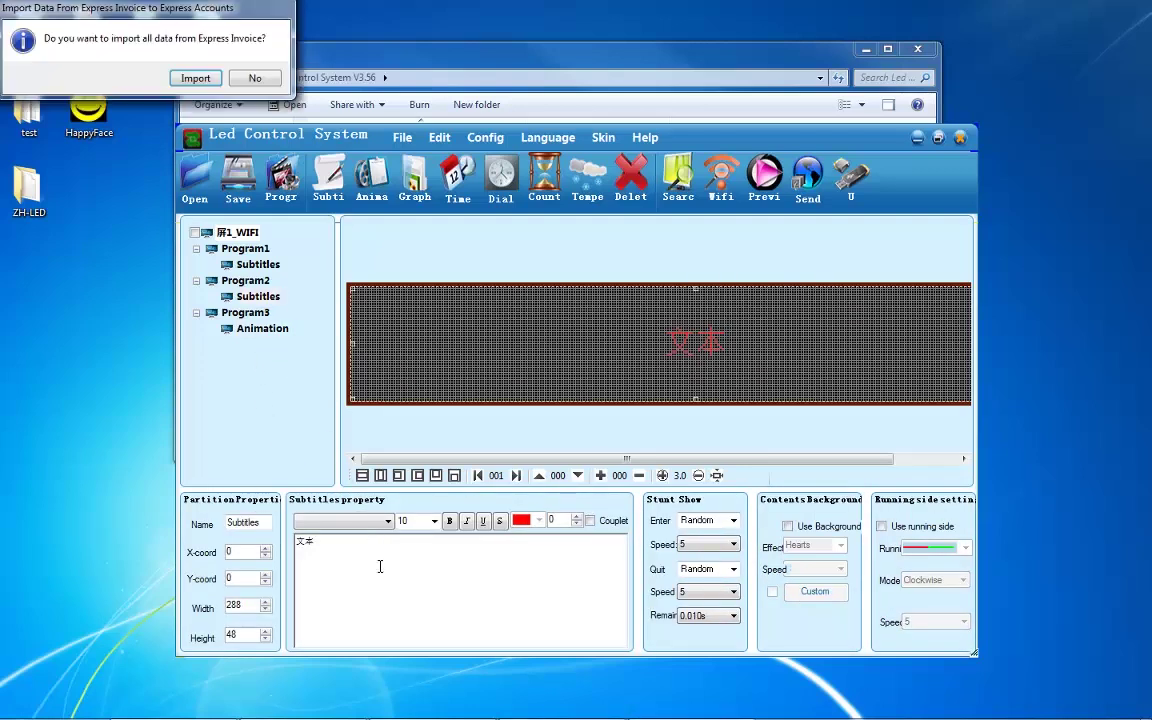
pyautogui.click(254, 78)
pyautogui.click(722, 527)
pyautogui.click(725, 438)
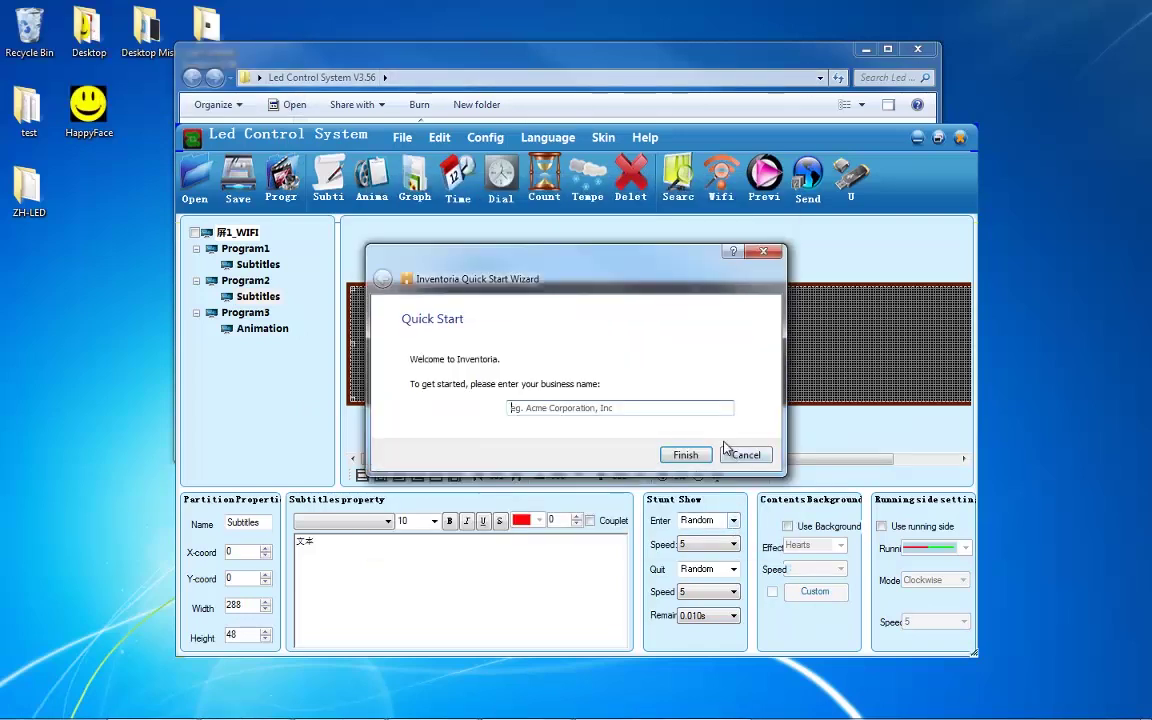
pyautogui.click(680, 452)
pyautogui.click(742, 457)
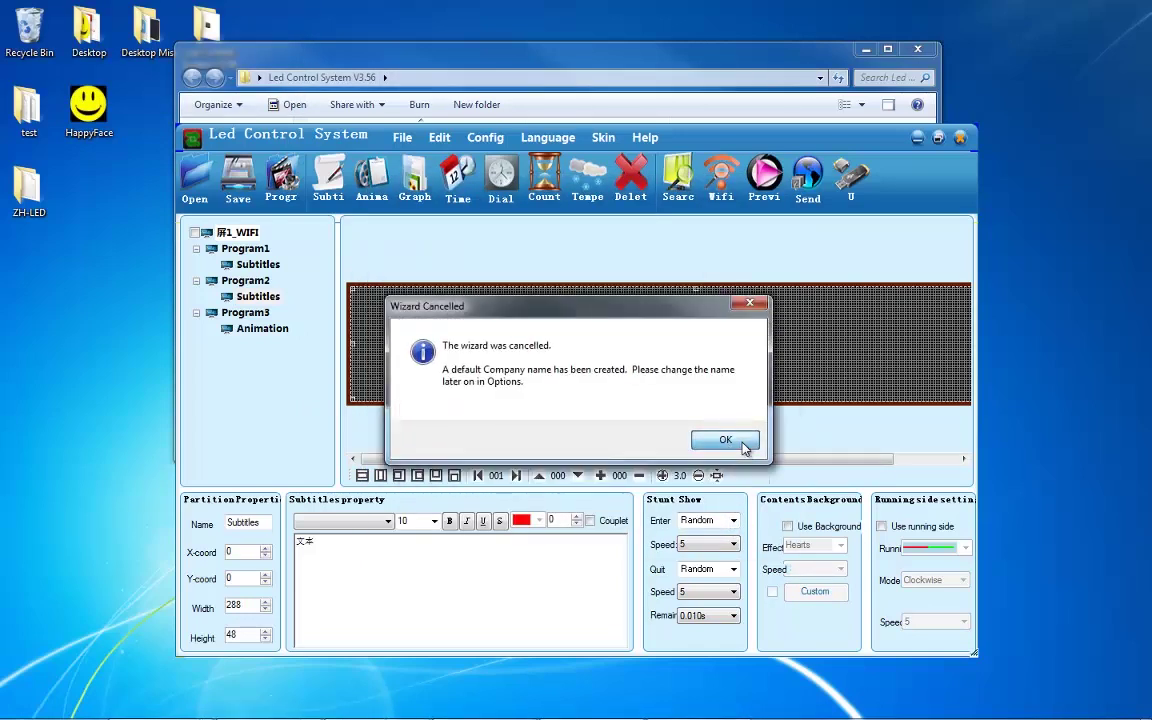
pyautogui.click(745, 449)
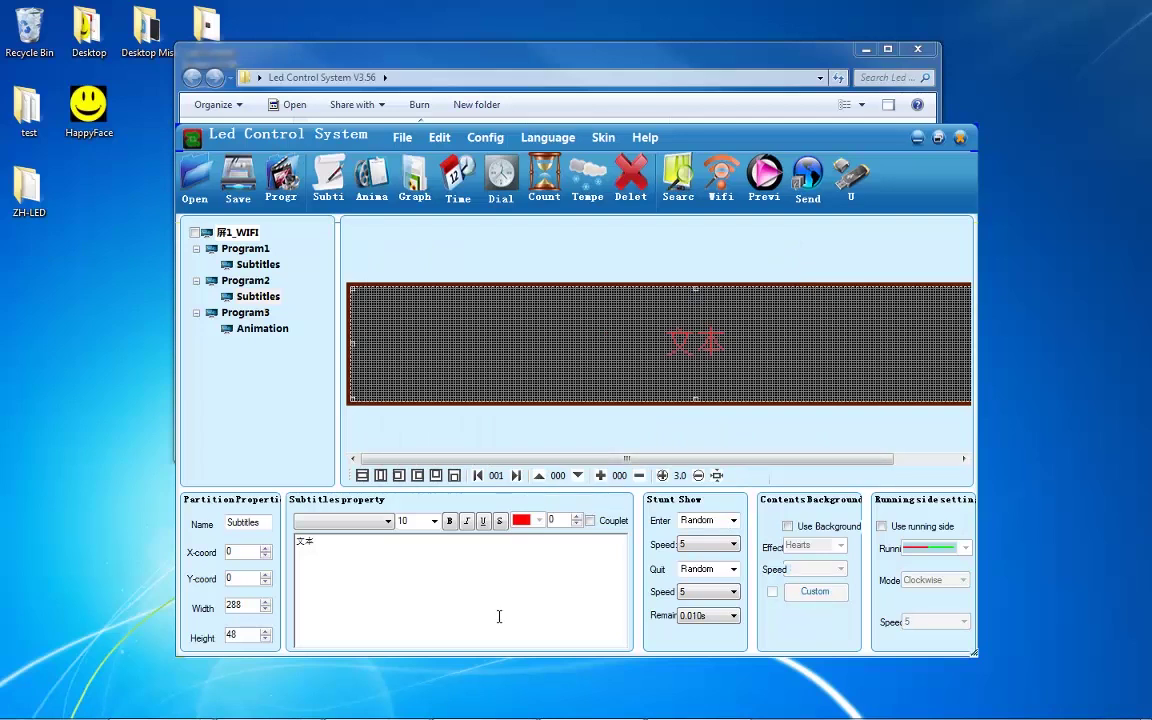
# Step: Replace Program2's subtitle text with TEST and set its font size to 24
pyautogui.doubleClick(303, 541)
pyautogui.write('TEST')
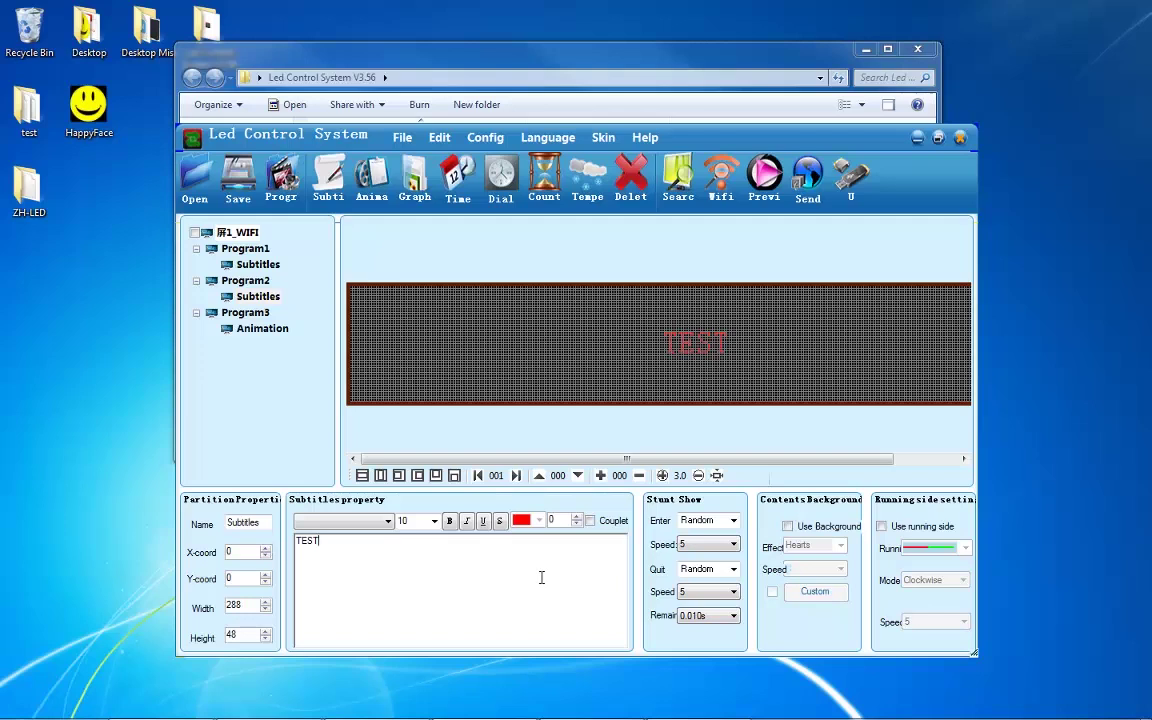
pyautogui.click(434, 520)
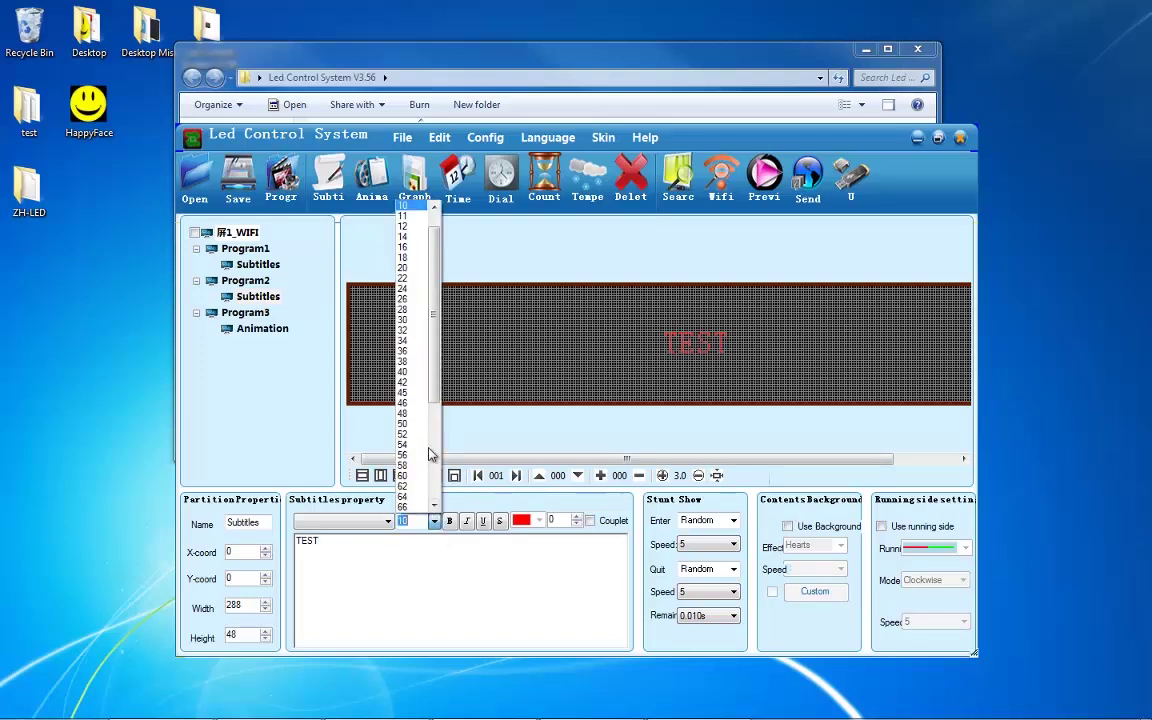
pyautogui.click(403, 288)
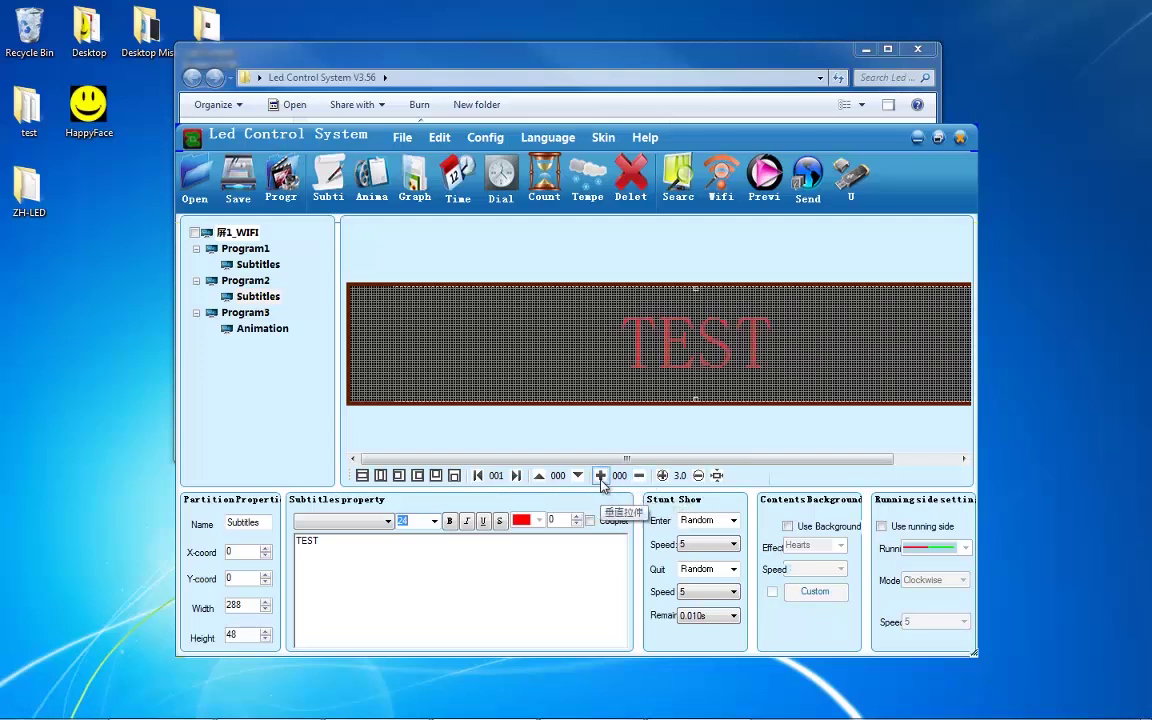
# Step: Stretch the TEST text vertically beyond 10 and reduce the vertical stretch to 6
pyautogui.click(600, 476)
pyautogui.click(600, 476)
pyautogui.click(600, 476)
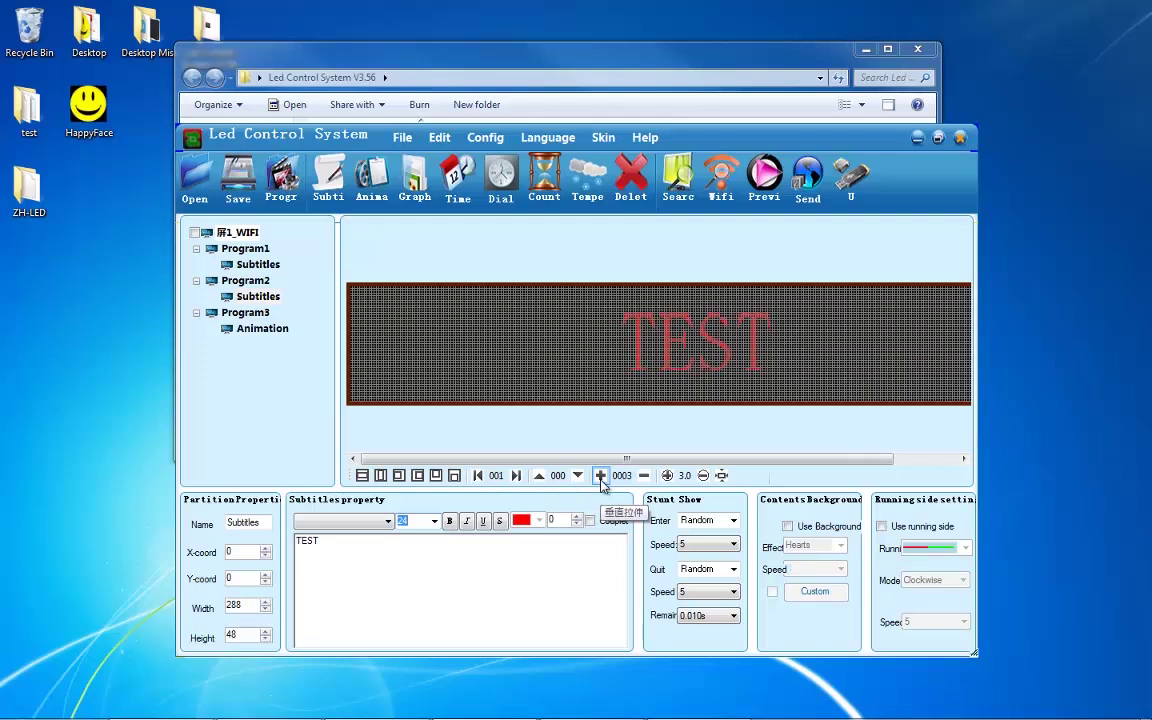
pyautogui.click(600, 476)
pyautogui.click(600, 476)
pyautogui.click(600, 476)
pyautogui.click(600, 476)
pyautogui.click(600, 476)
pyautogui.click(600, 476)
pyautogui.click(600, 476)
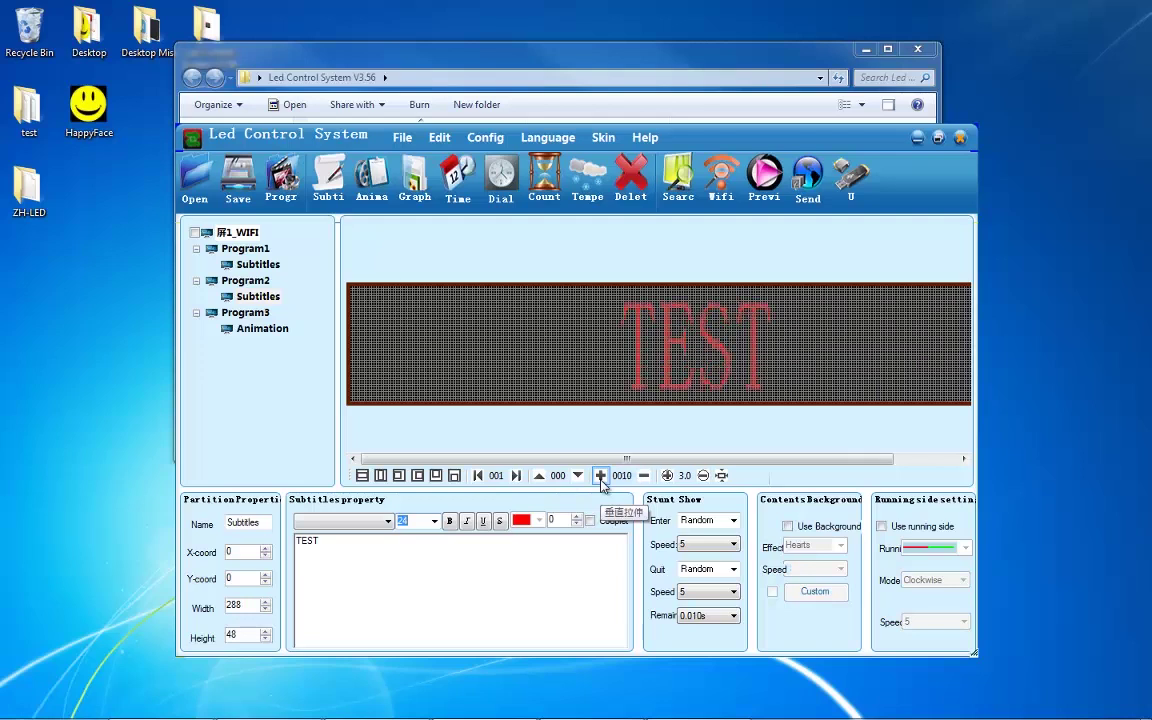
pyautogui.click(600, 476)
pyautogui.click(600, 476)
pyautogui.click(645, 476)
pyautogui.click(645, 476)
pyautogui.click(645, 476)
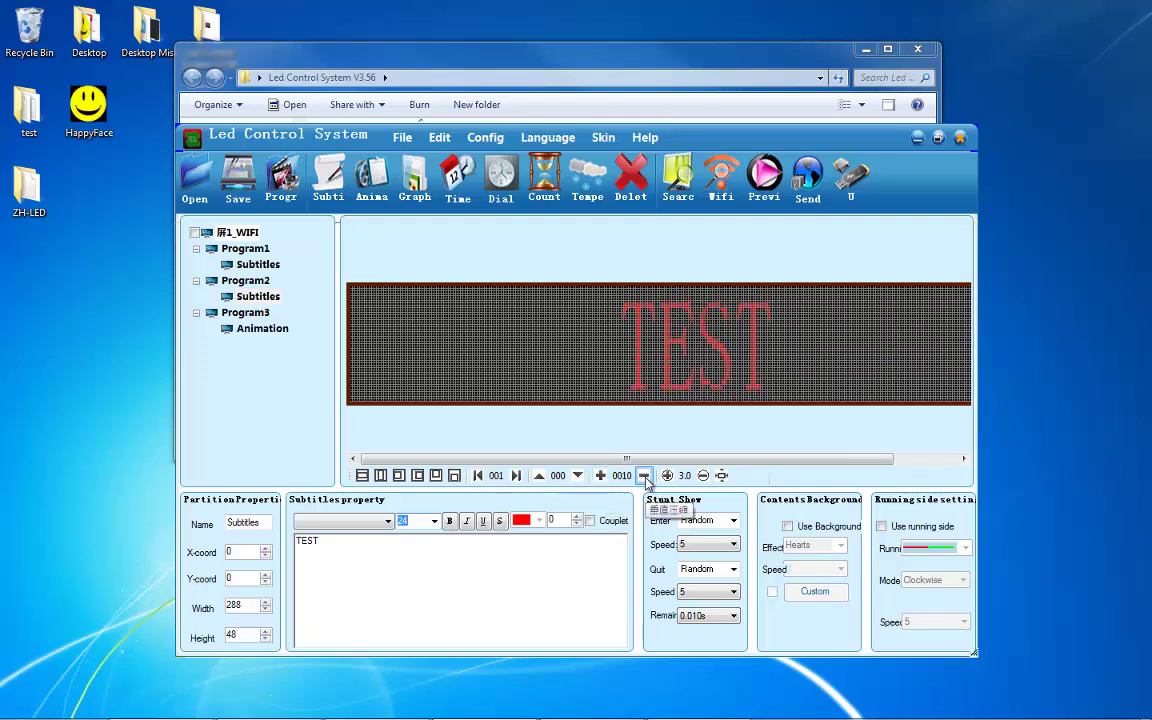
pyautogui.click(645, 476)
pyautogui.click(645, 476)
pyautogui.click(645, 476)
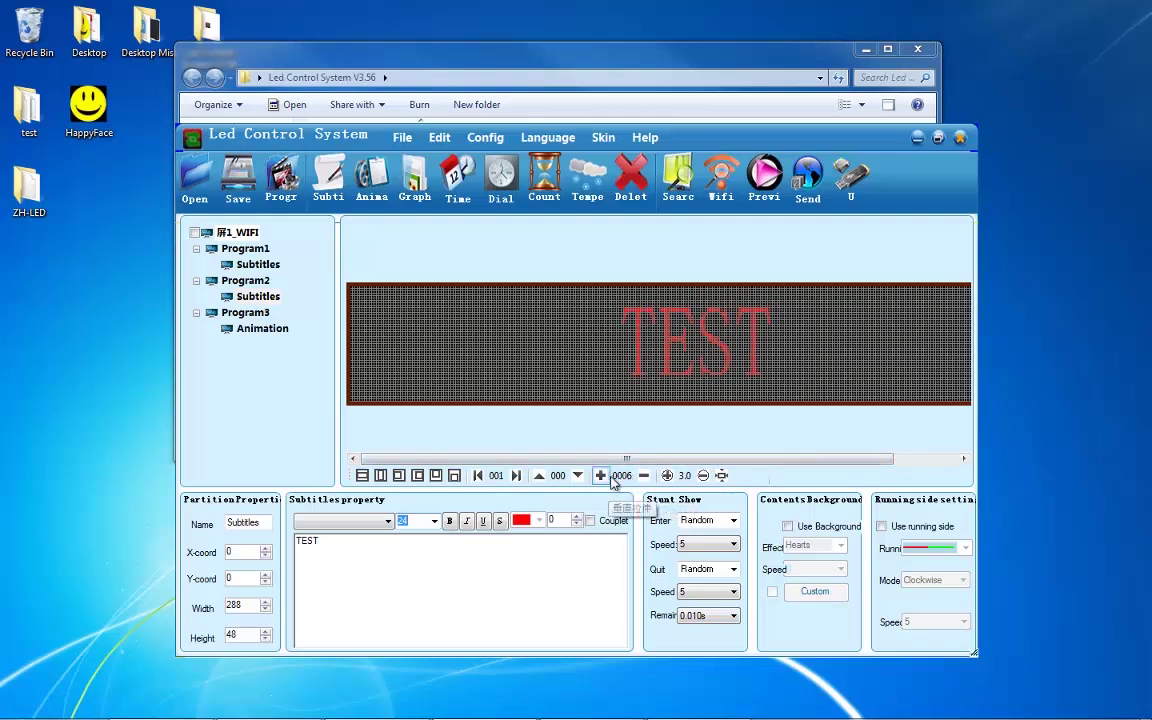
pyautogui.click(670, 478)
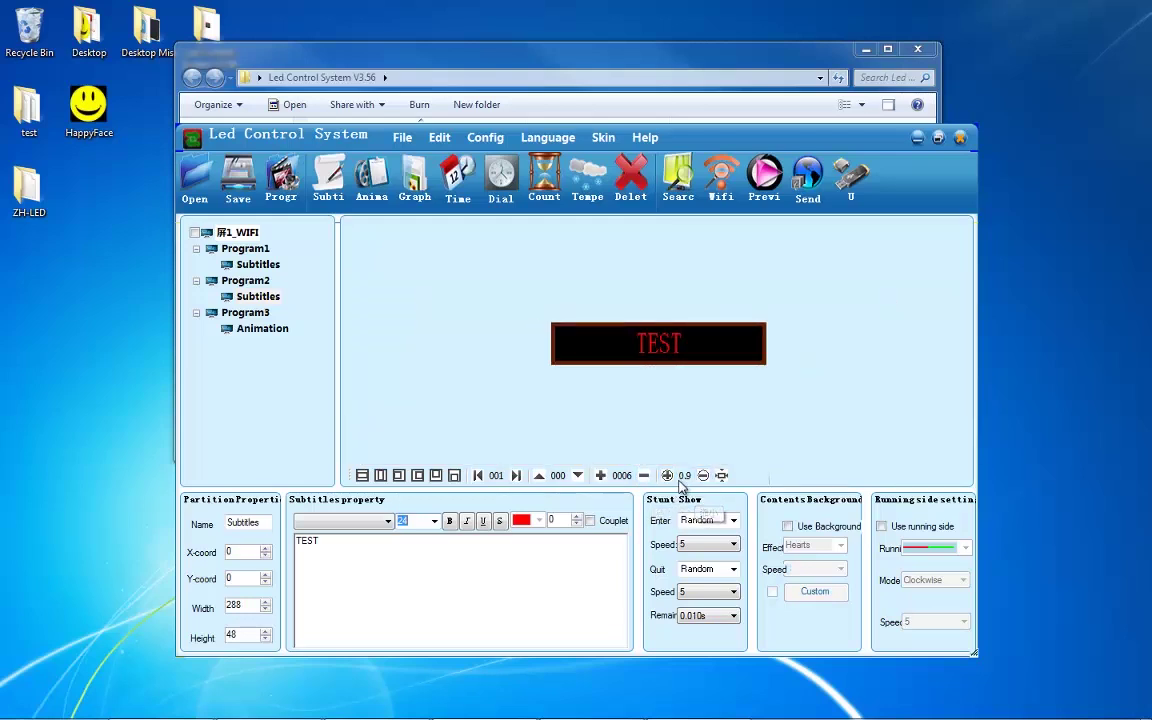
pyautogui.click(668, 476)
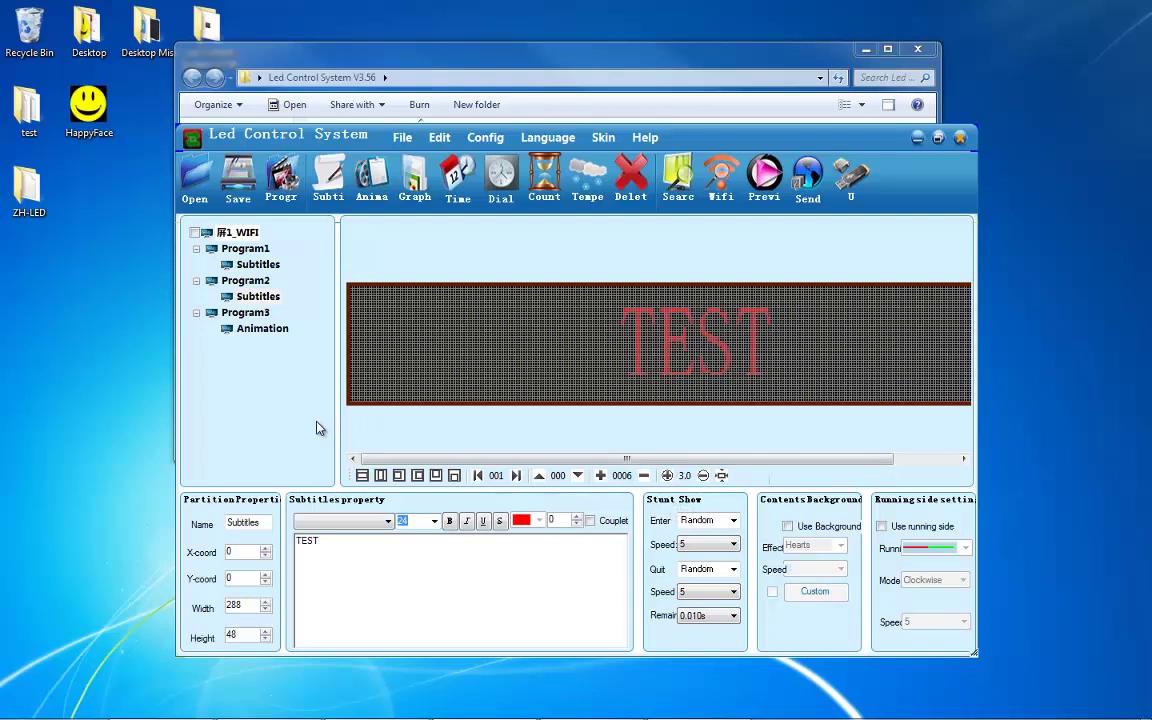
pyautogui.click(357, 322)
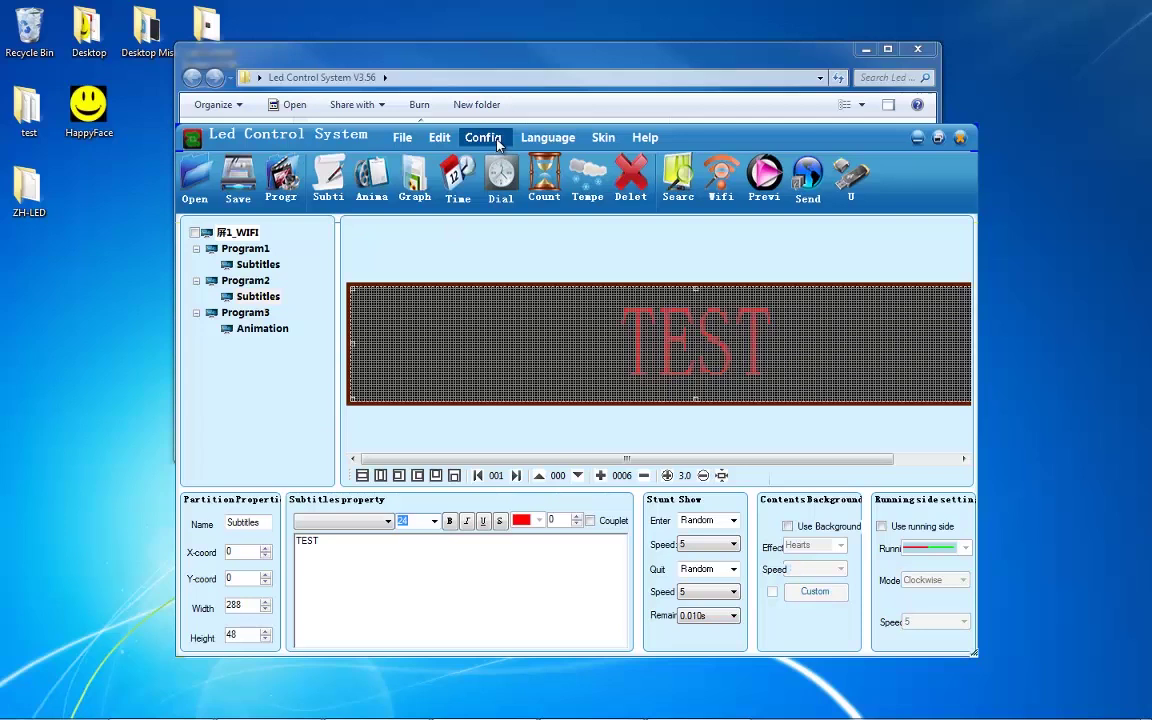
pyautogui.click(498, 144)
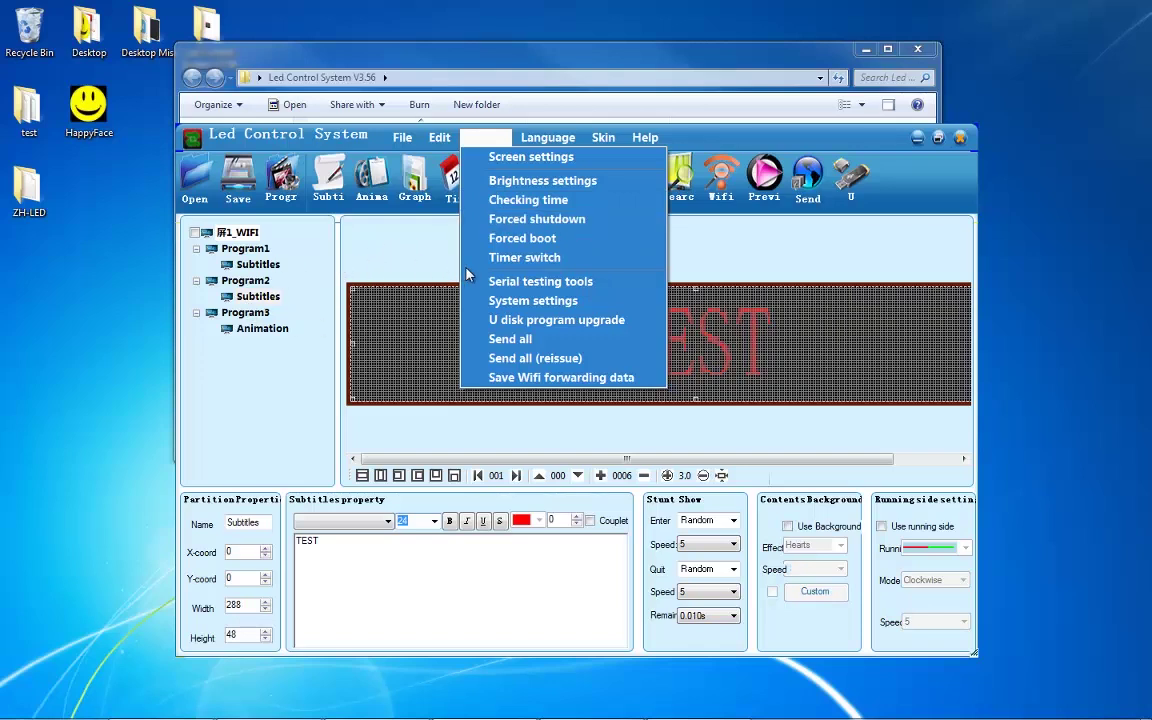
pyautogui.press('Escape')
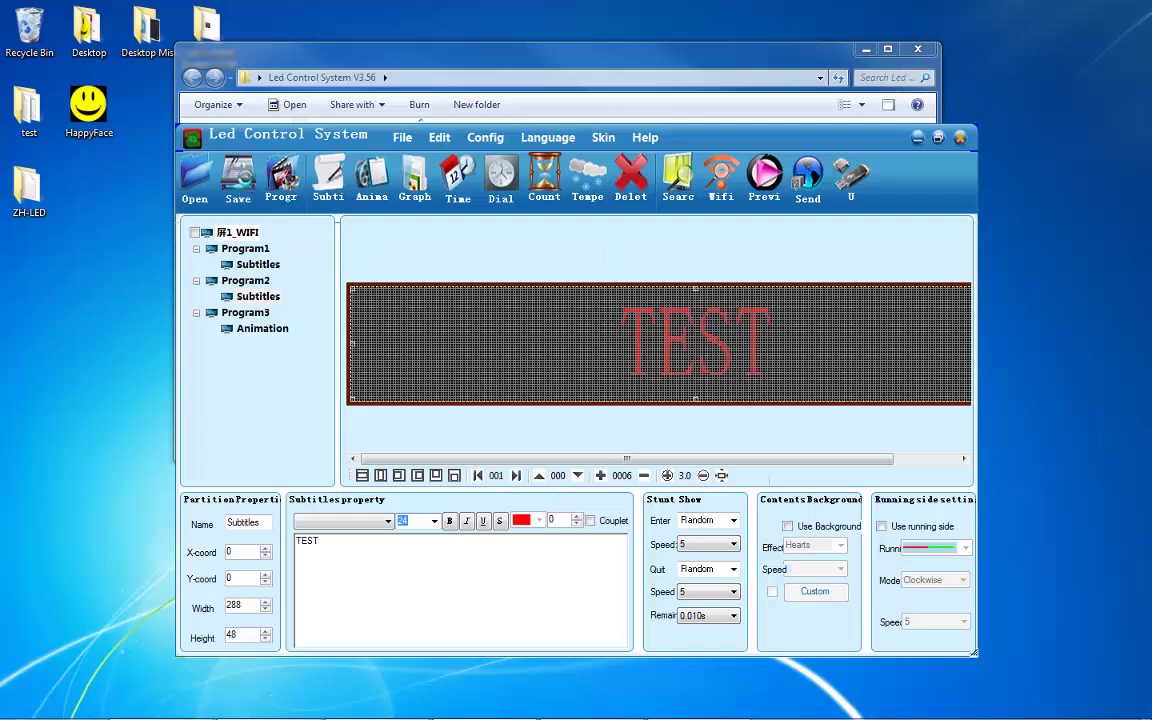
# Step: Save the LED display project to the Desktop
pyautogui.click(247, 189)
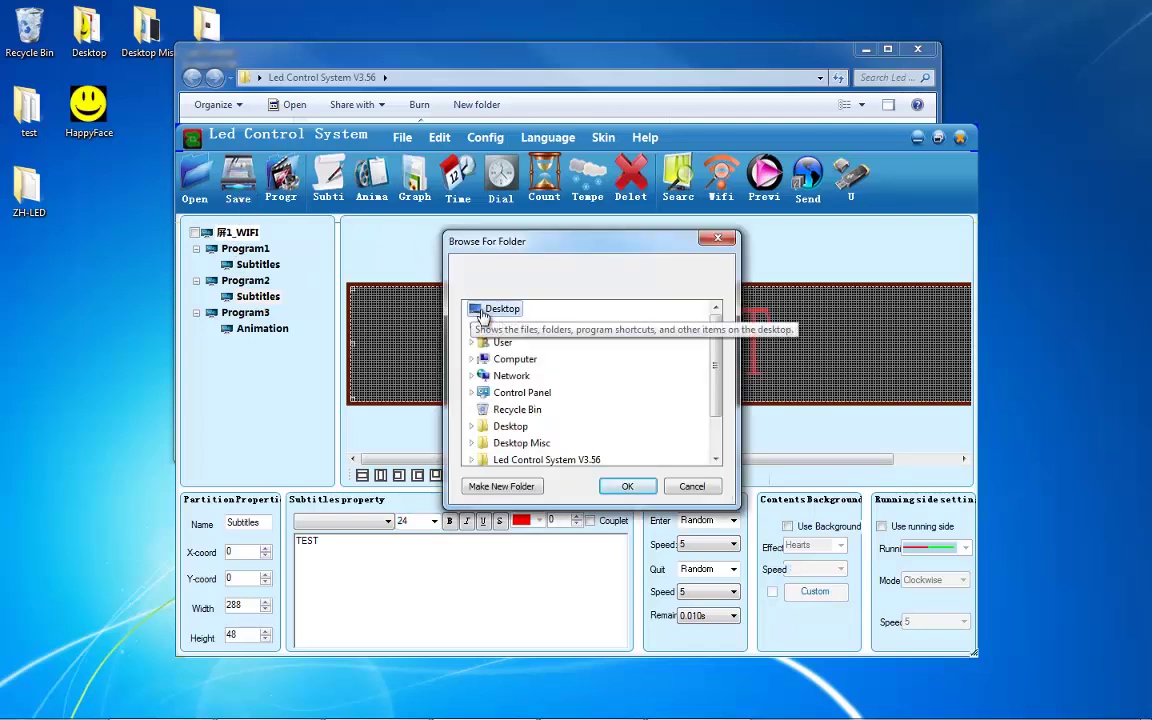
pyautogui.click(621, 487)
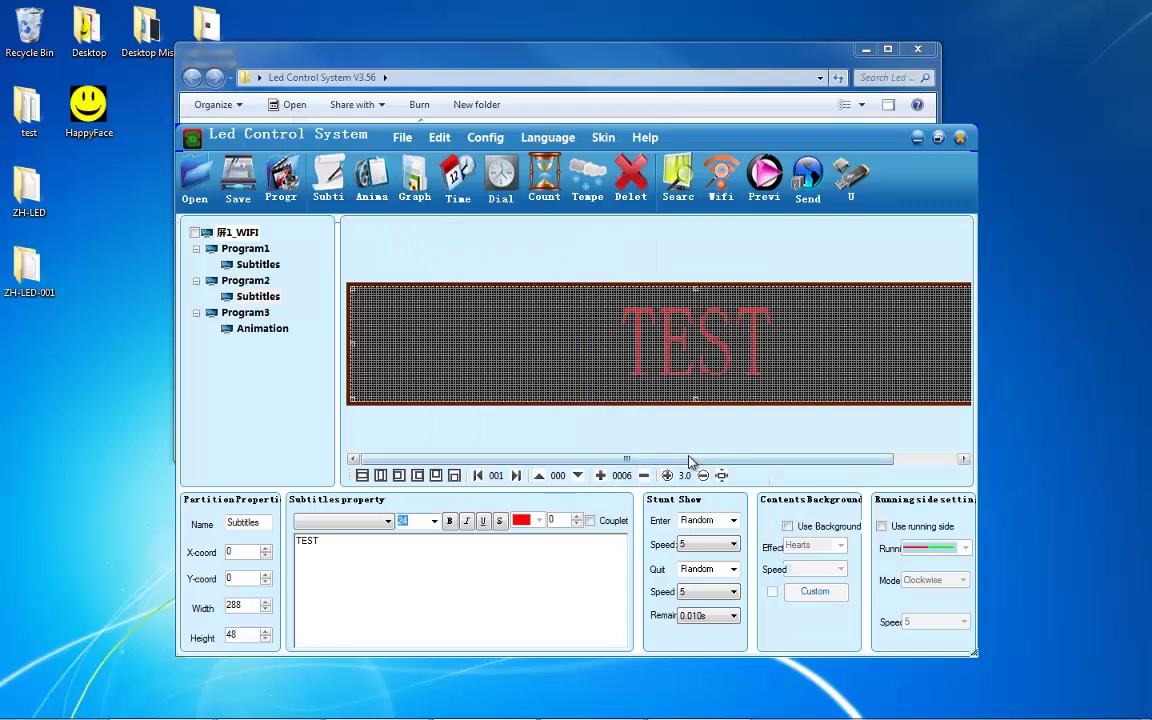